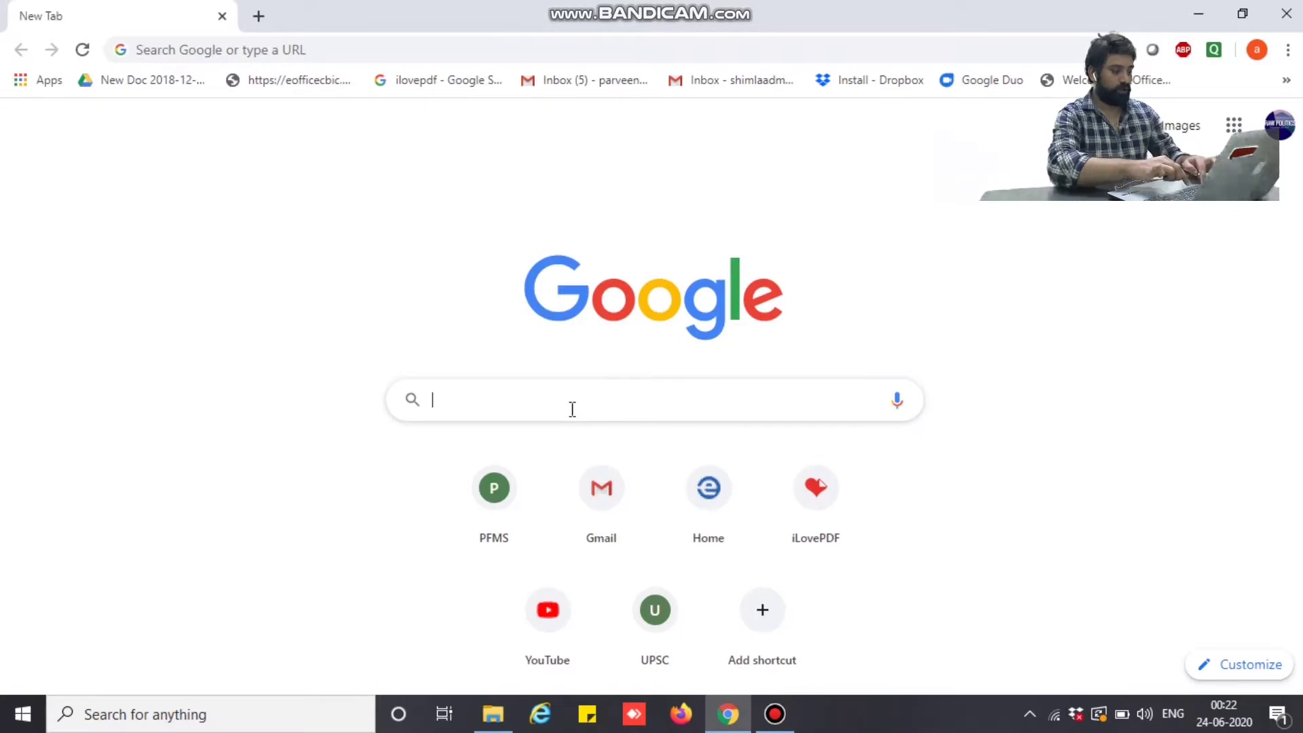
# Open the Government e Marketplace website at gem.gov.in and go to its login page
pyautogui.write('gem')
pyautogui.press('Return')
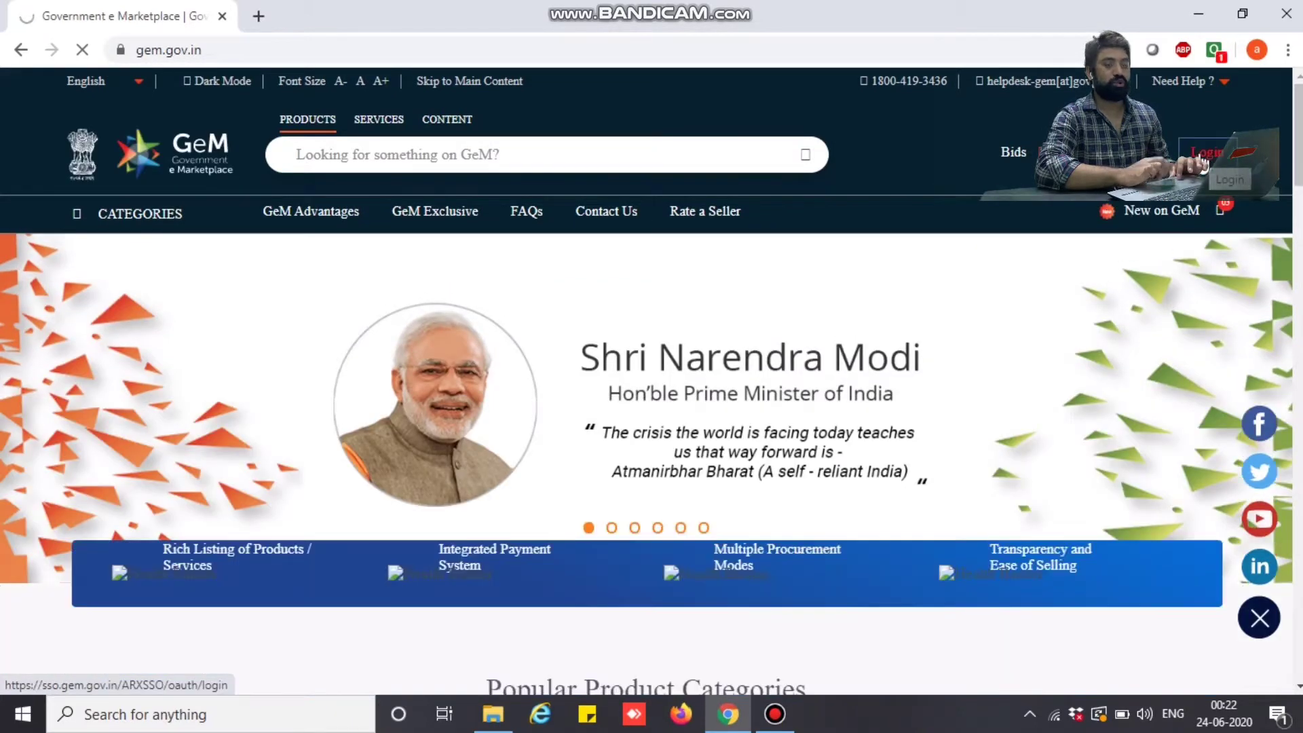
pyautogui.click(1202, 163)
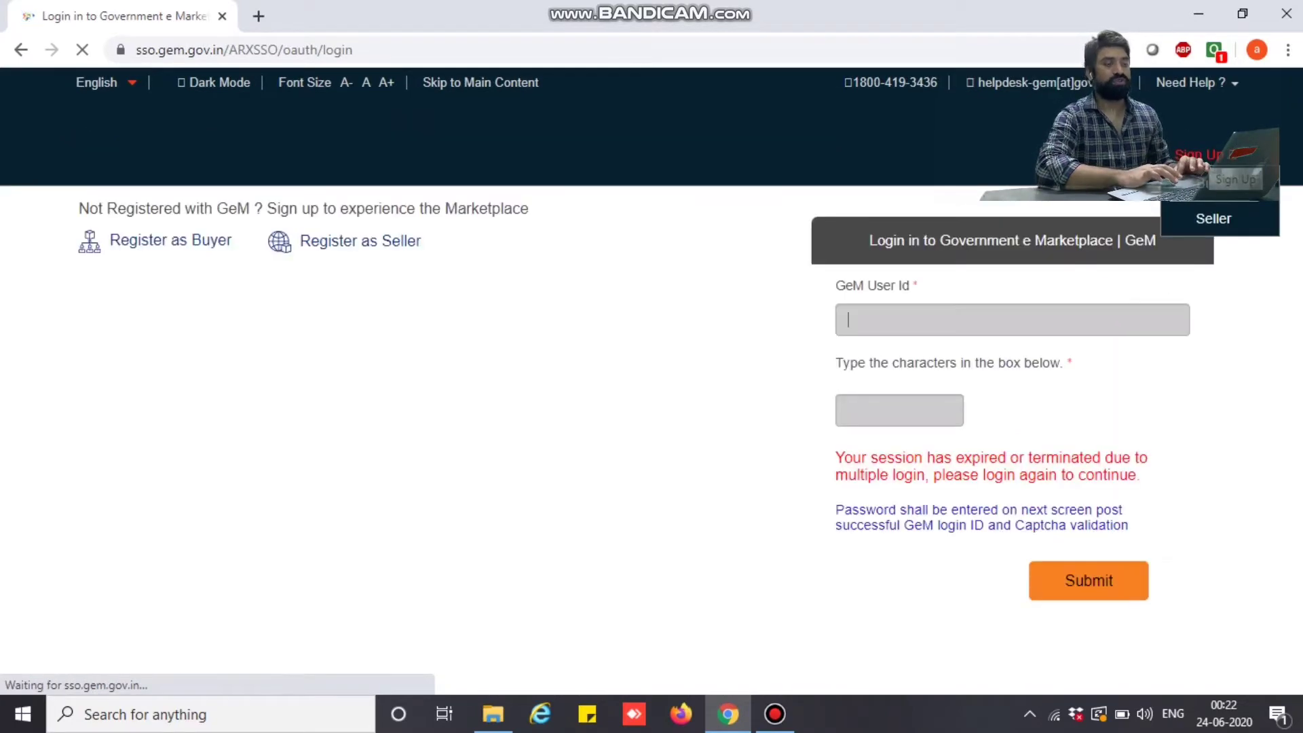
# Sign in to the marketplace with the account's GeM user ID and open the dashboard
pyautogui.write('ao.sh')
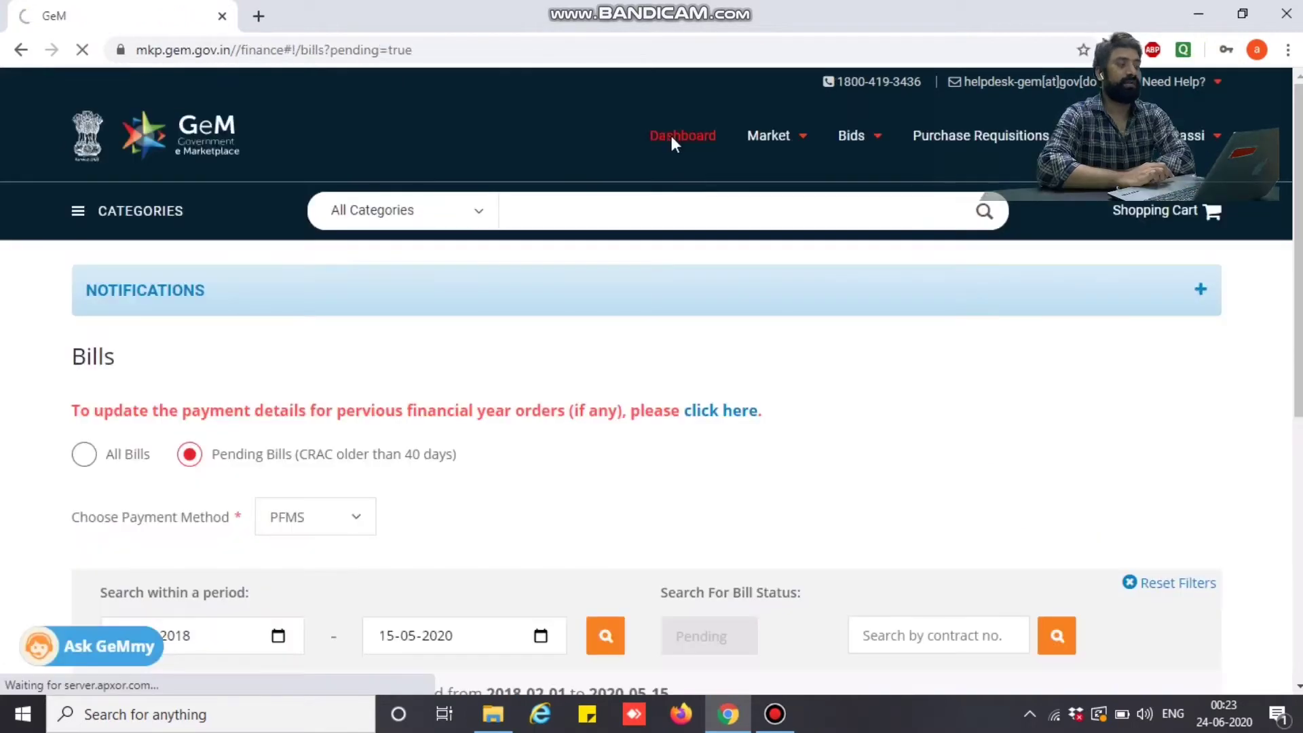
pyautogui.click(671, 136)
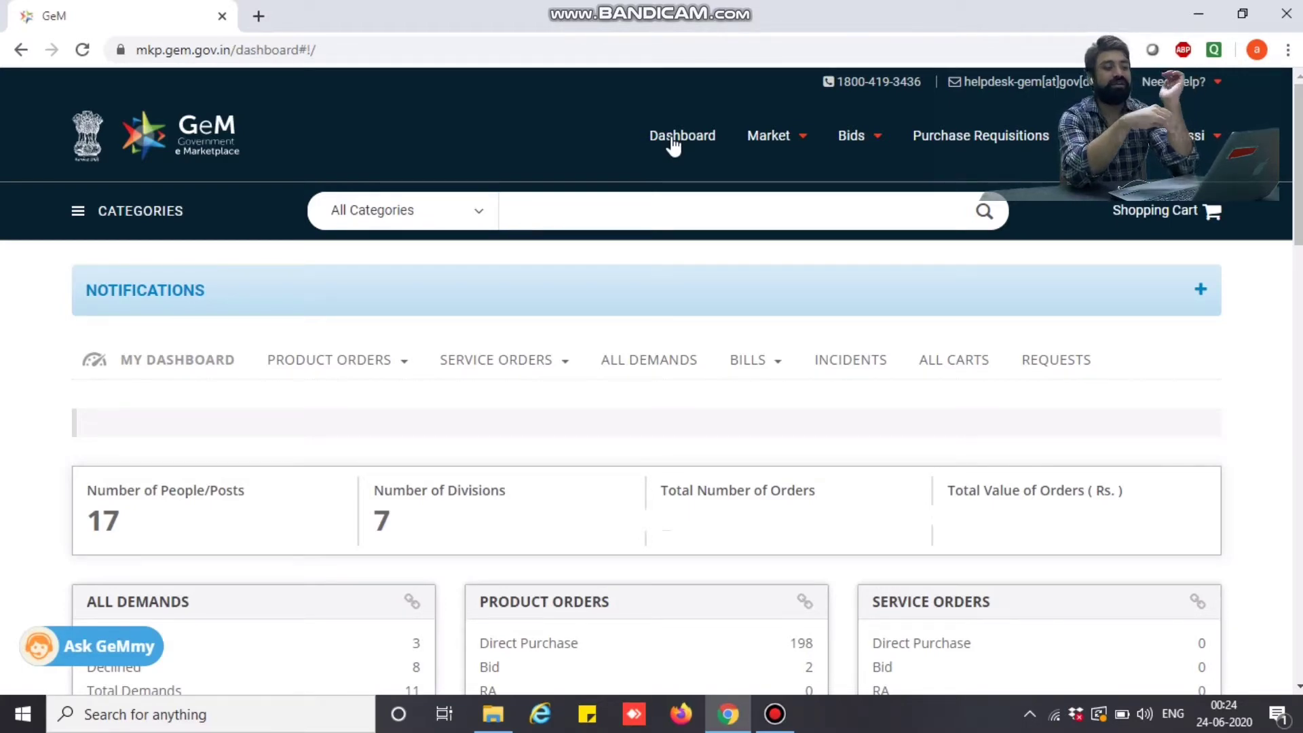
# Search all categories for "a4 size paper rim" and narrow the results to the Plain Copier Paper category
pyautogui.rightClick(592, 220)
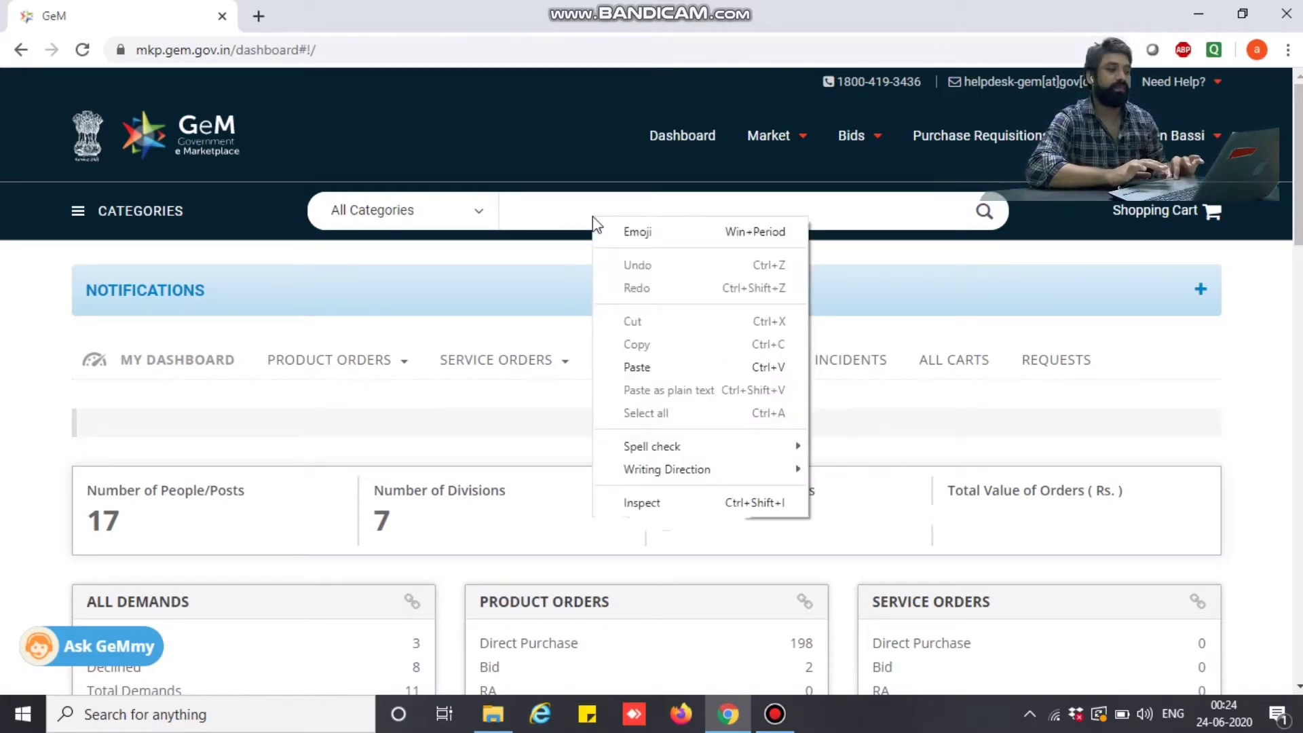
pyautogui.click(593, 217)
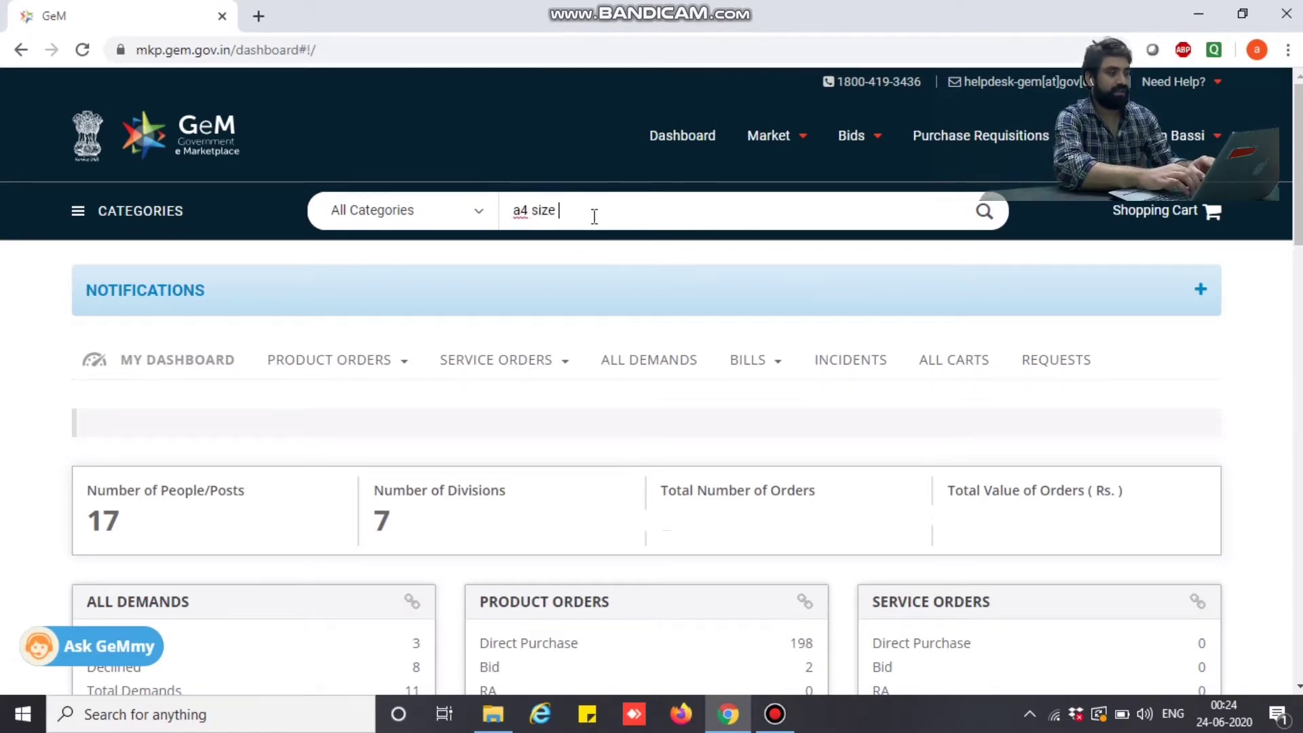
pyautogui.write('paperr')
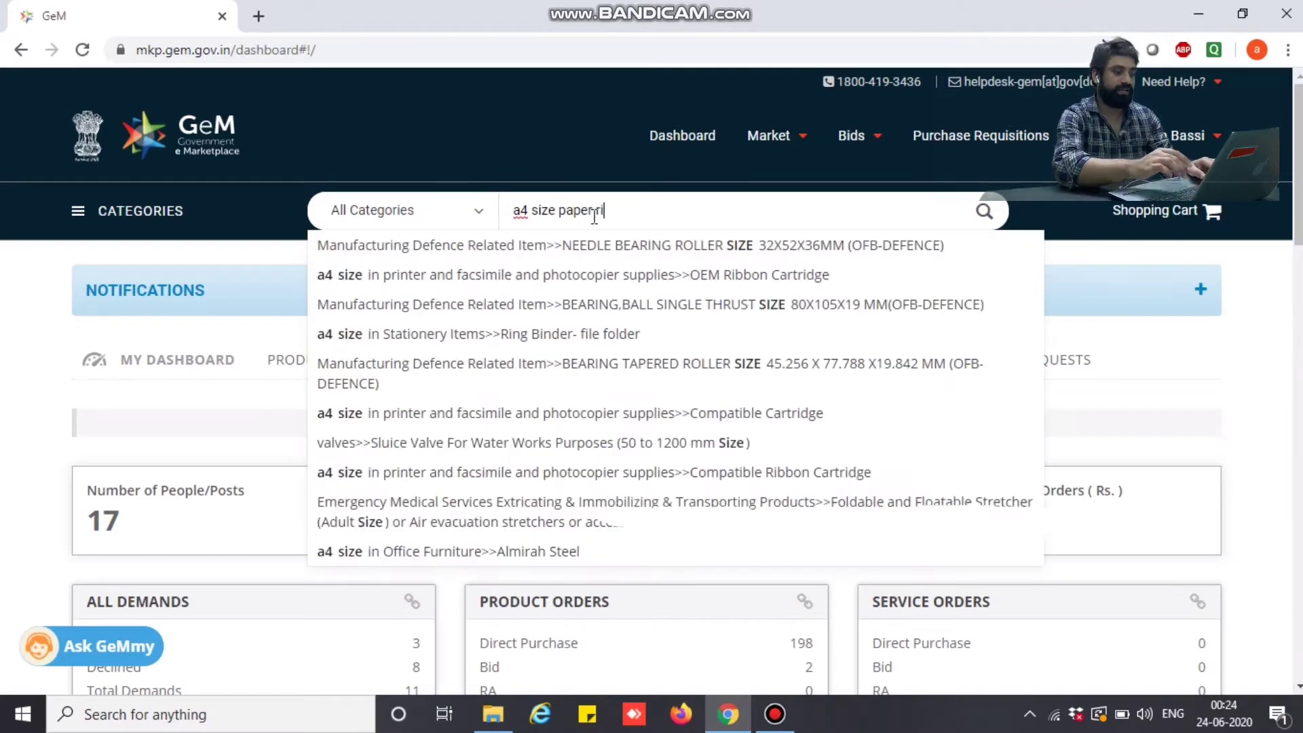
pyautogui.press('Return')
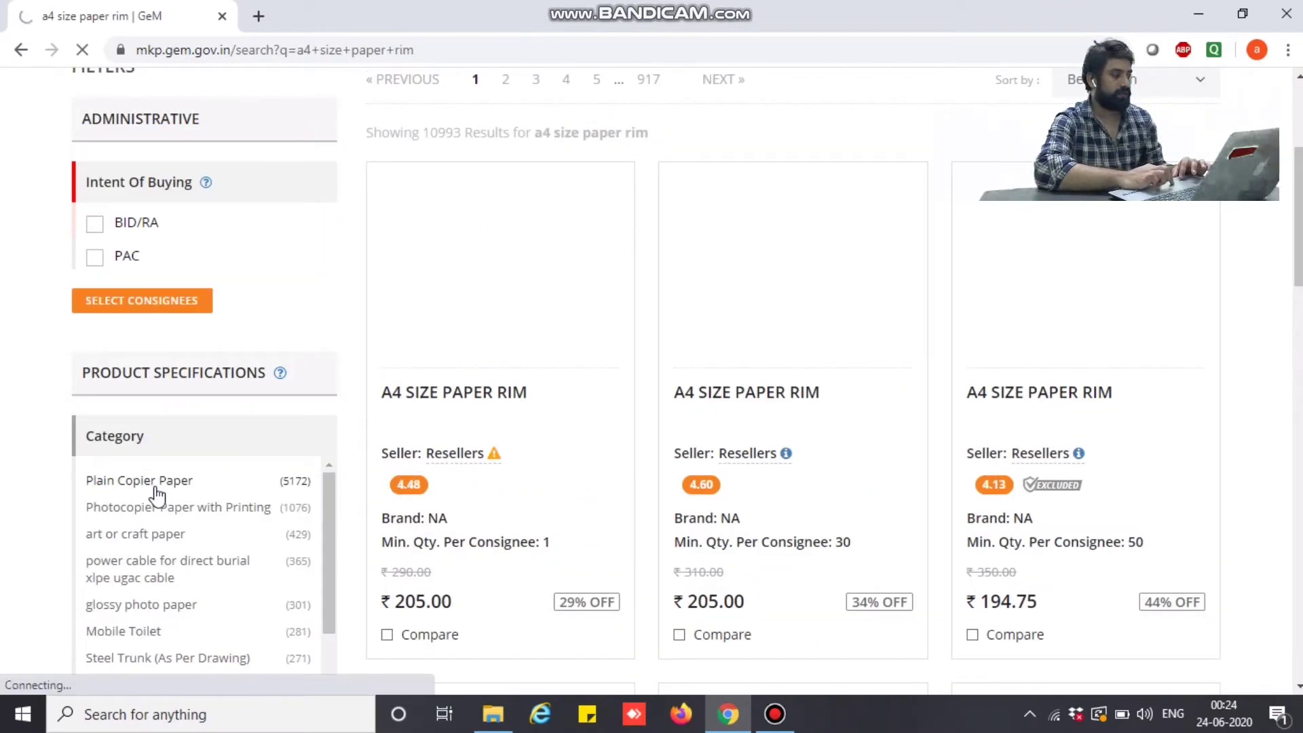
pyautogui.click(156, 490)
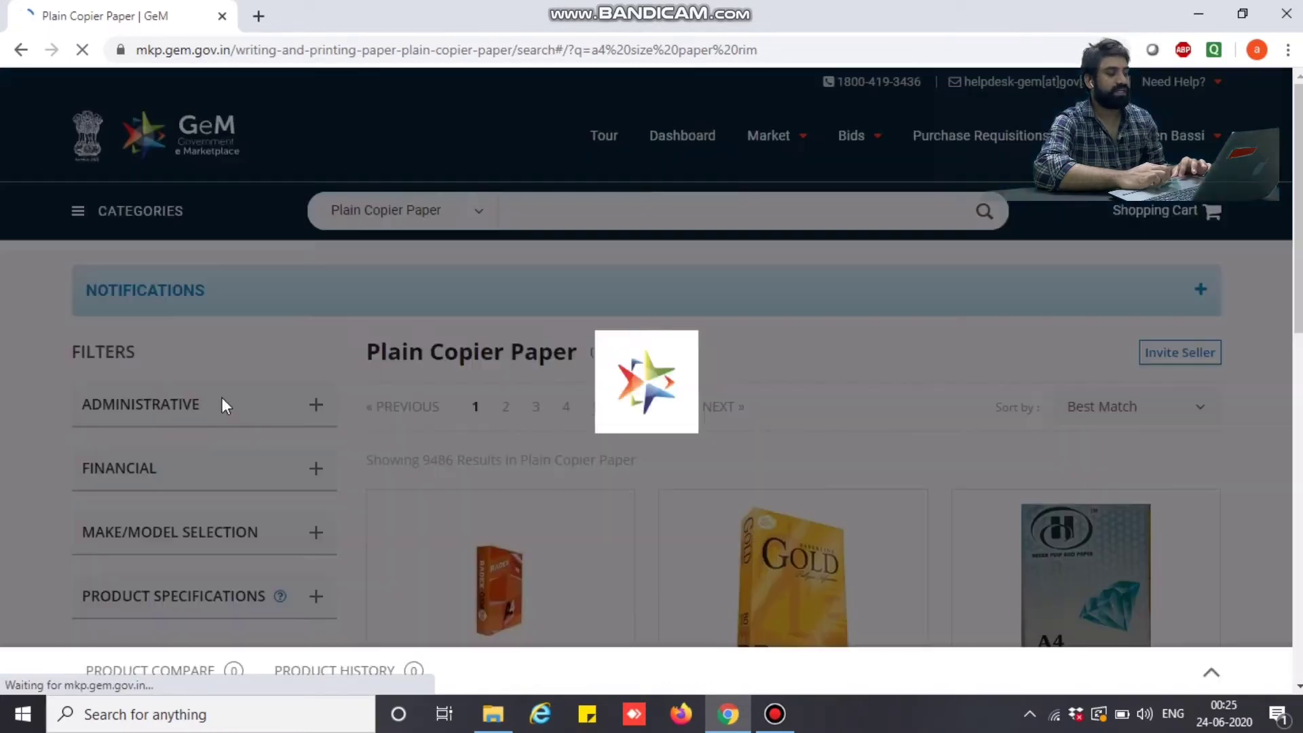
# Filter the copier paper by consignee, choosing the Administrative Officer's delivery location in Shimla, Himachal Pradesh, with a quantity of 20
pyautogui.scroll(-4, 222, 399)
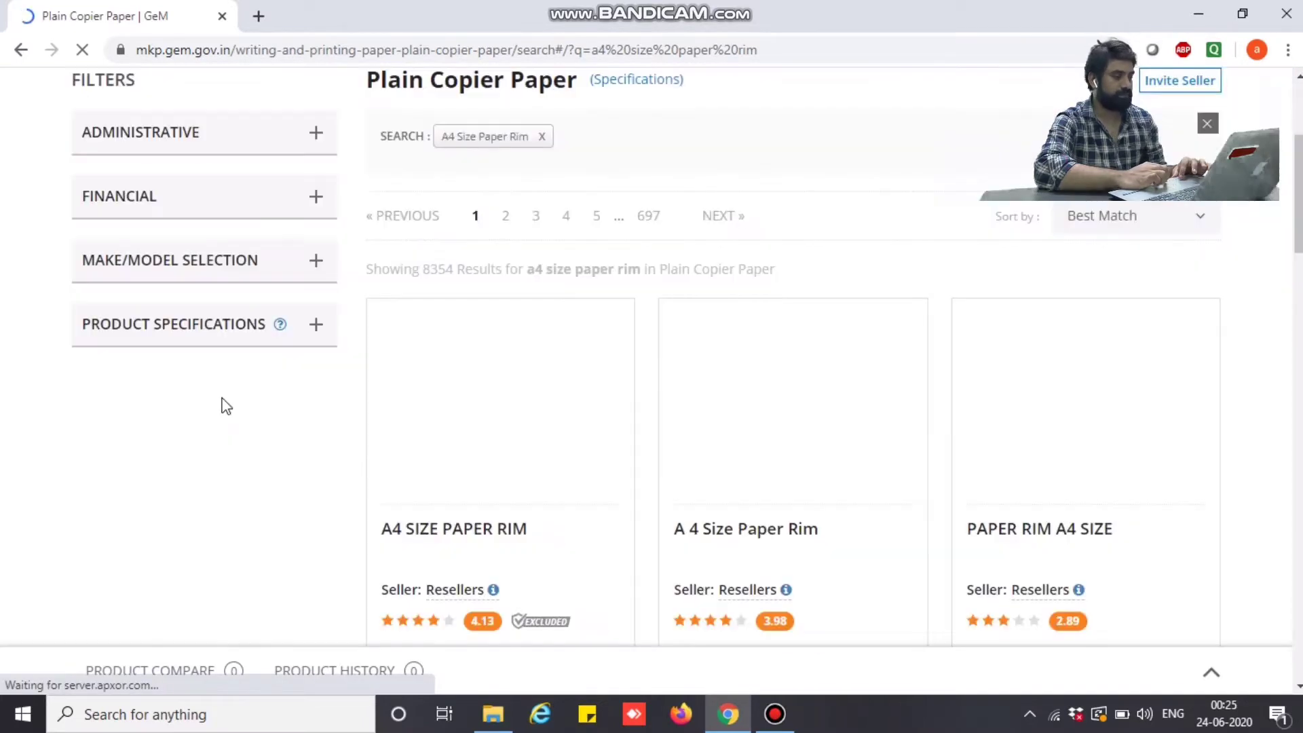
pyautogui.click(237, 144)
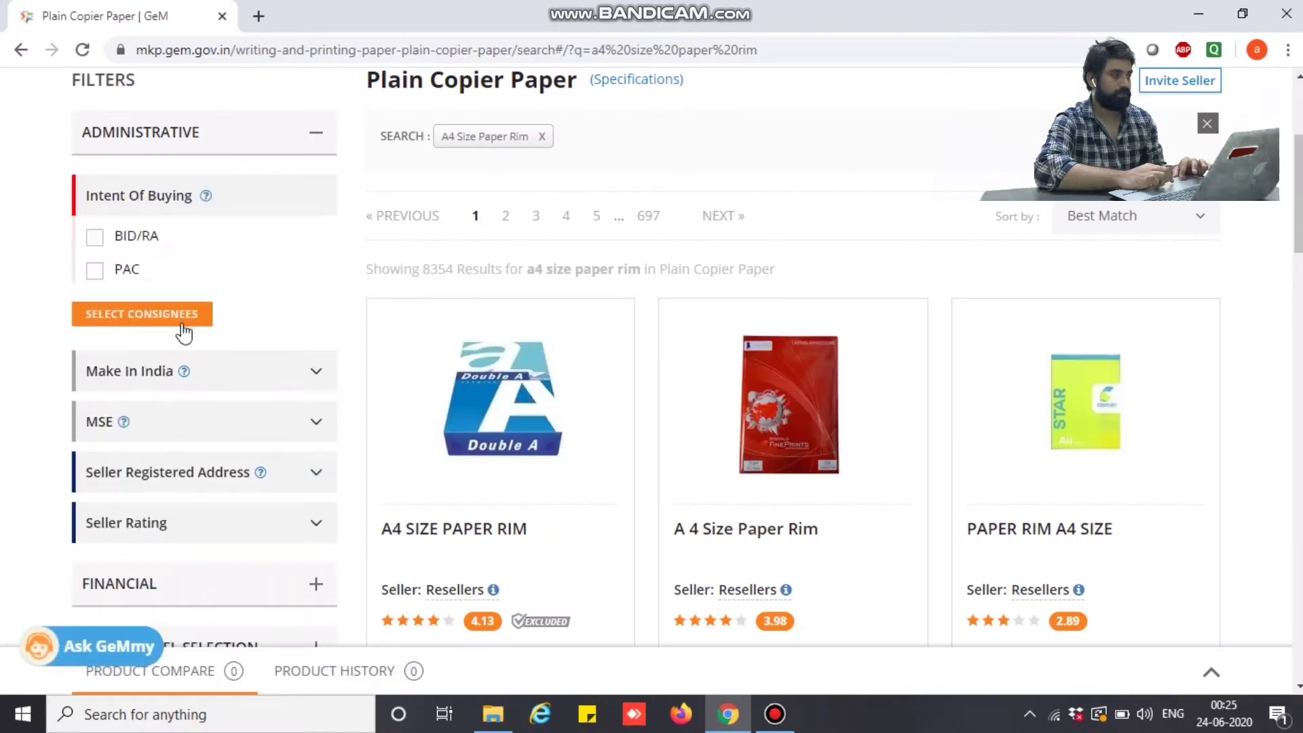
pyautogui.click(182, 316)
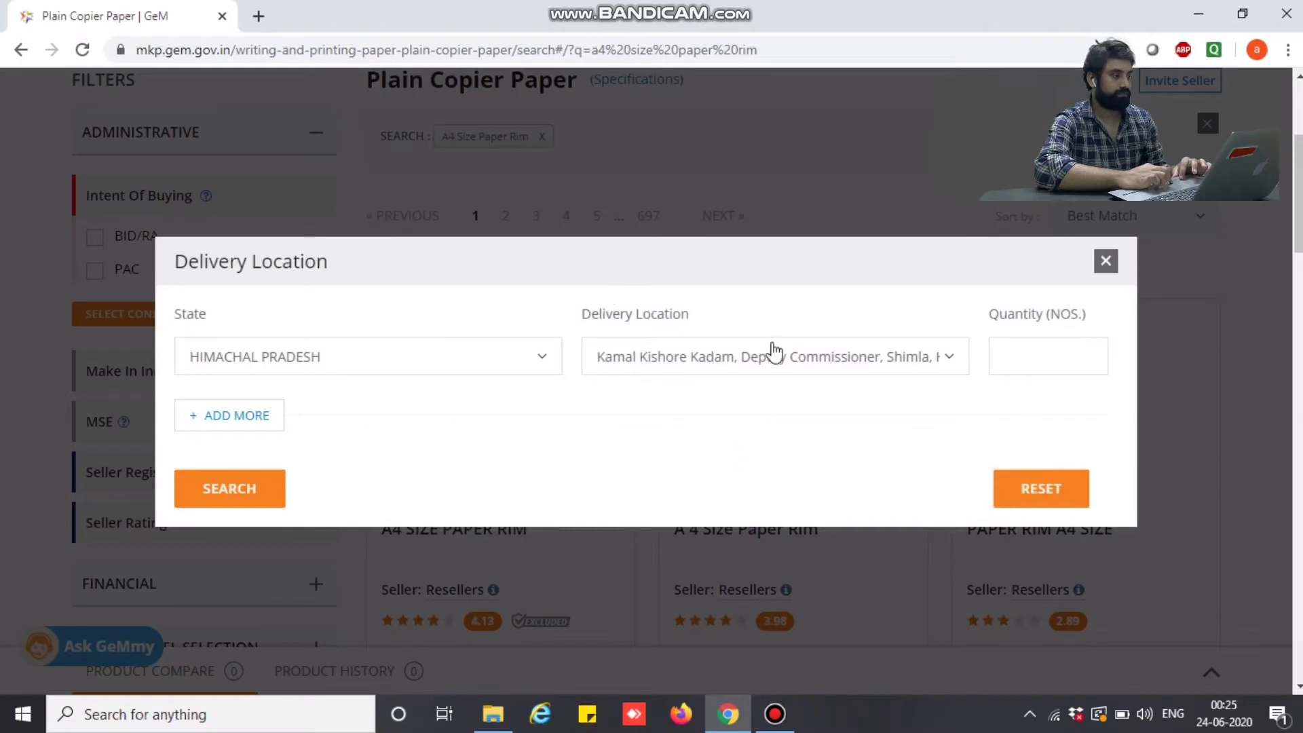
pyautogui.click(792, 357)
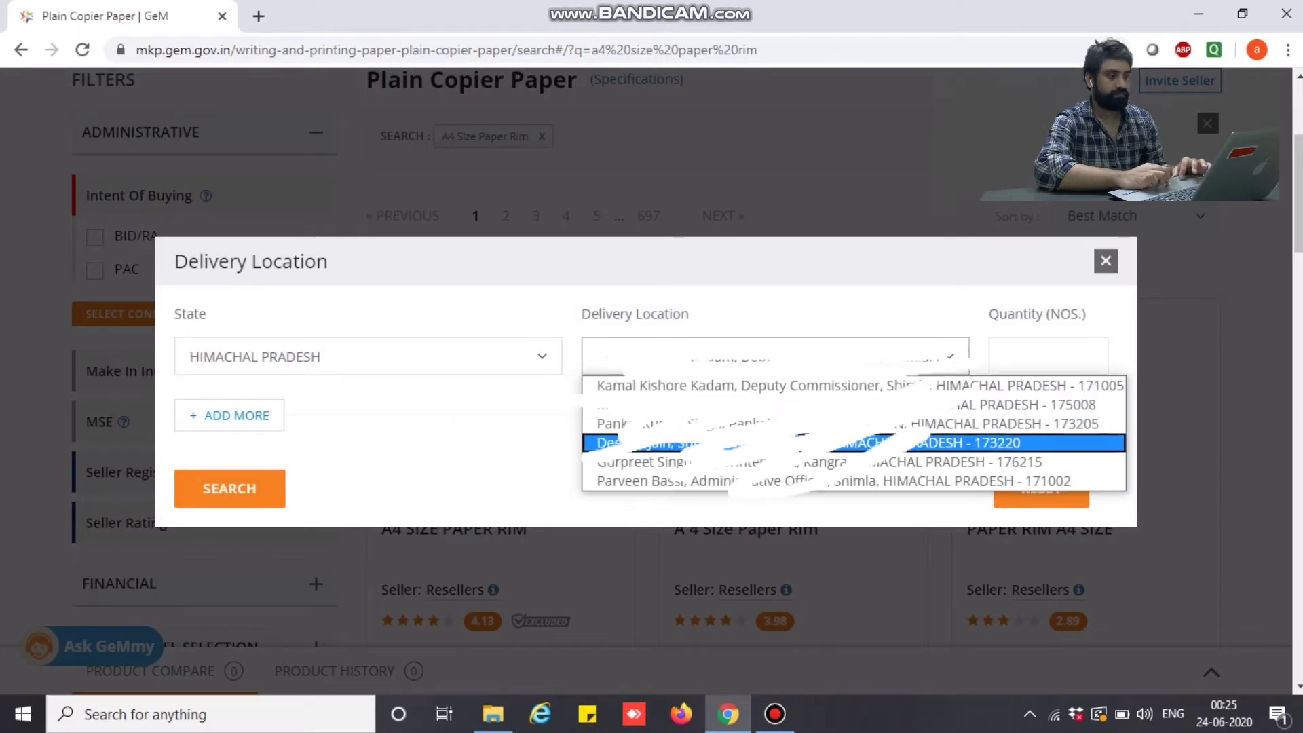
pyautogui.click(781, 479)
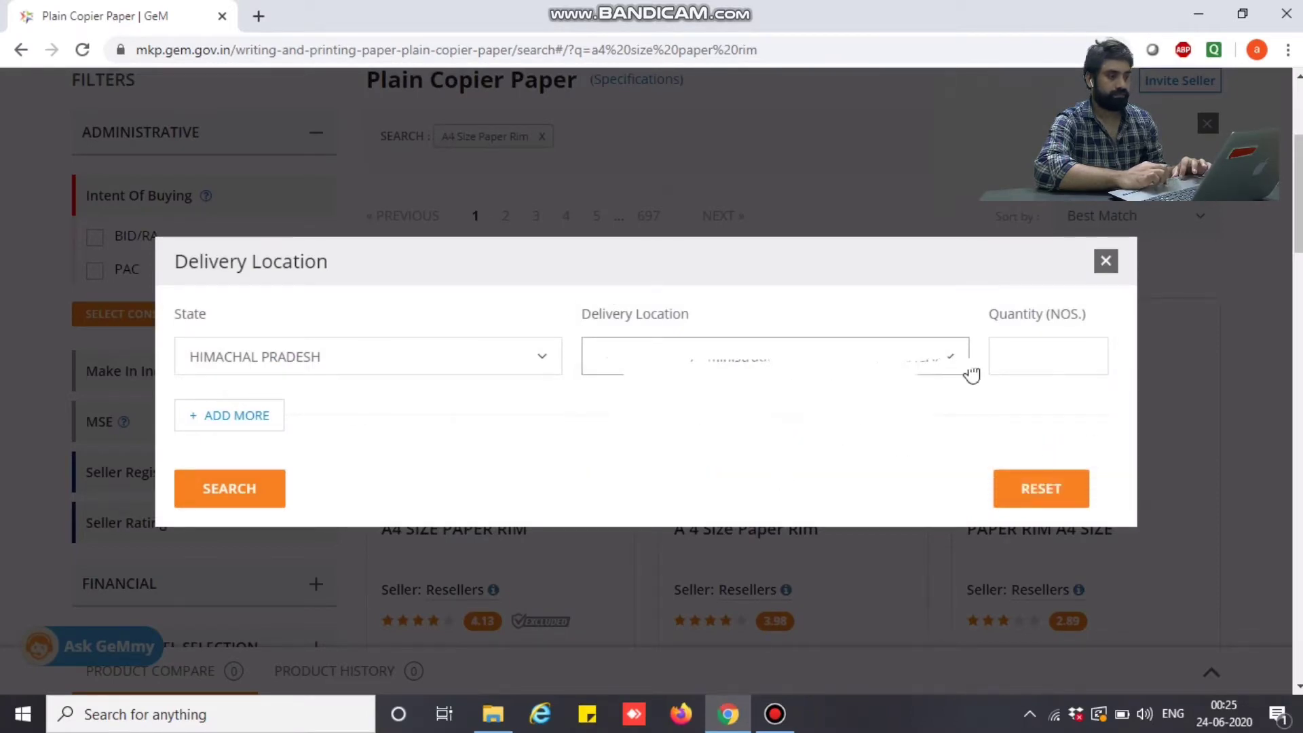
pyautogui.click(1003, 358)
pyautogui.write('20')
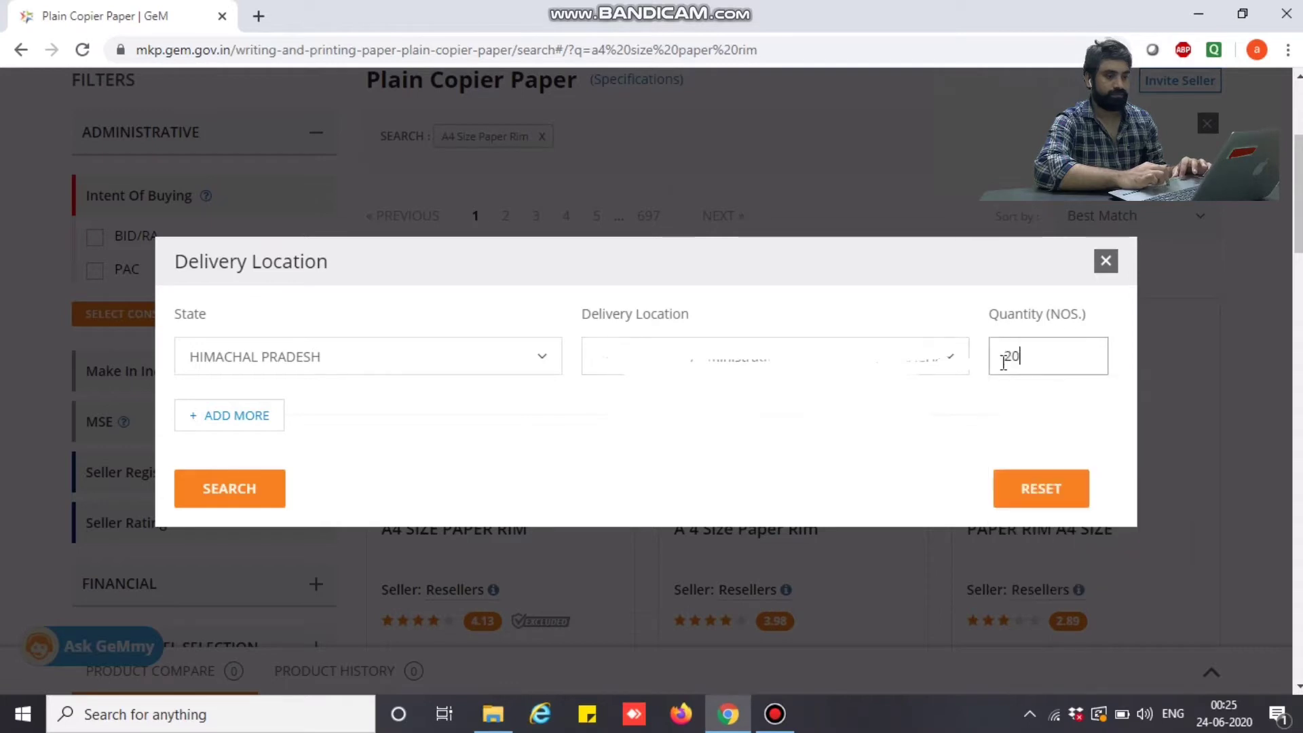
pyautogui.click(266, 497)
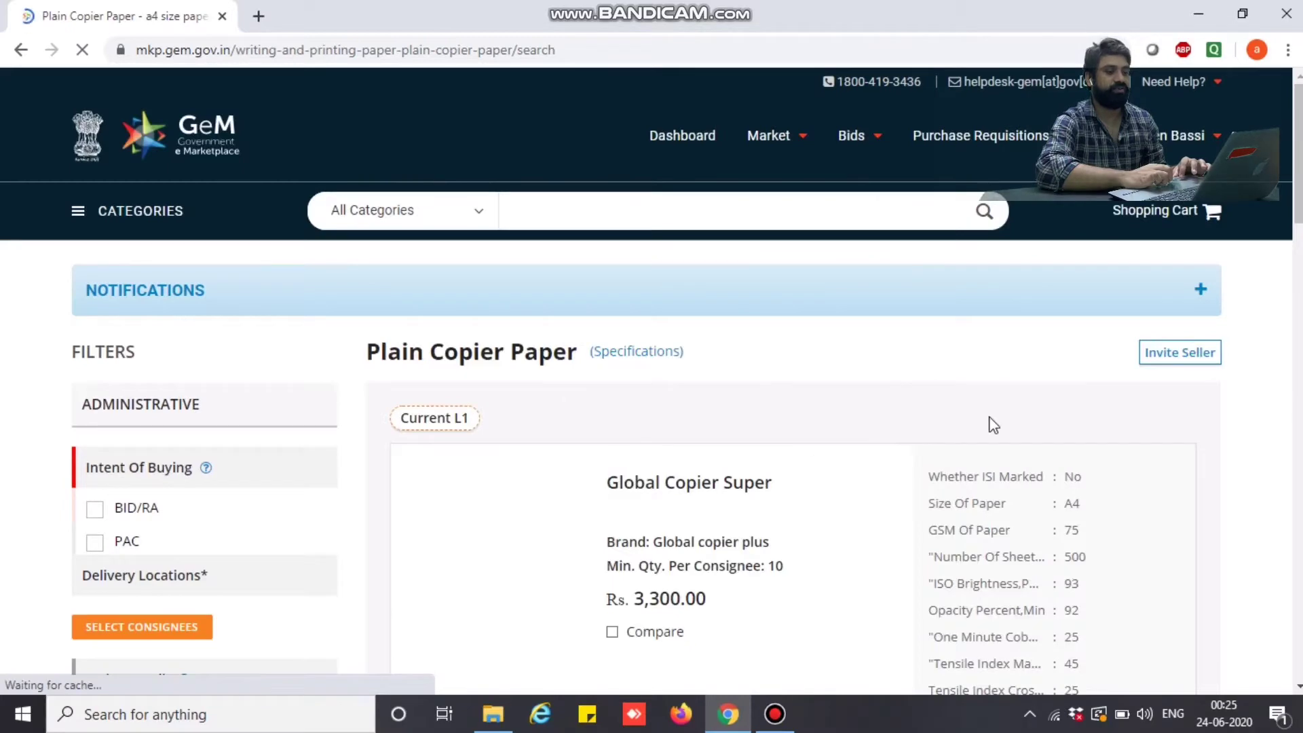
# Look through the filtered Plain Copier Paper listings, comparing brands, prices, ratings and minimum quantities per consignee
pyautogui.scroll(-5, 651, 380)
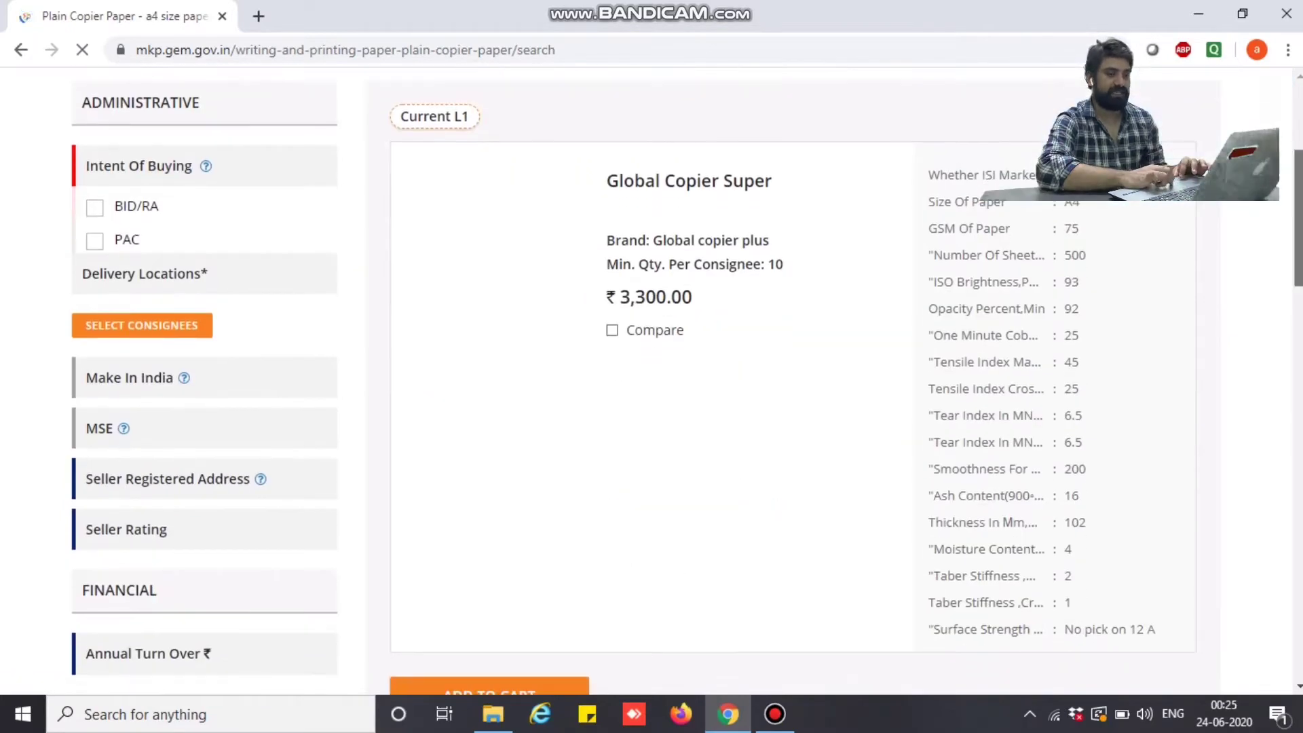
pyautogui.scroll(-1, 651, 380)
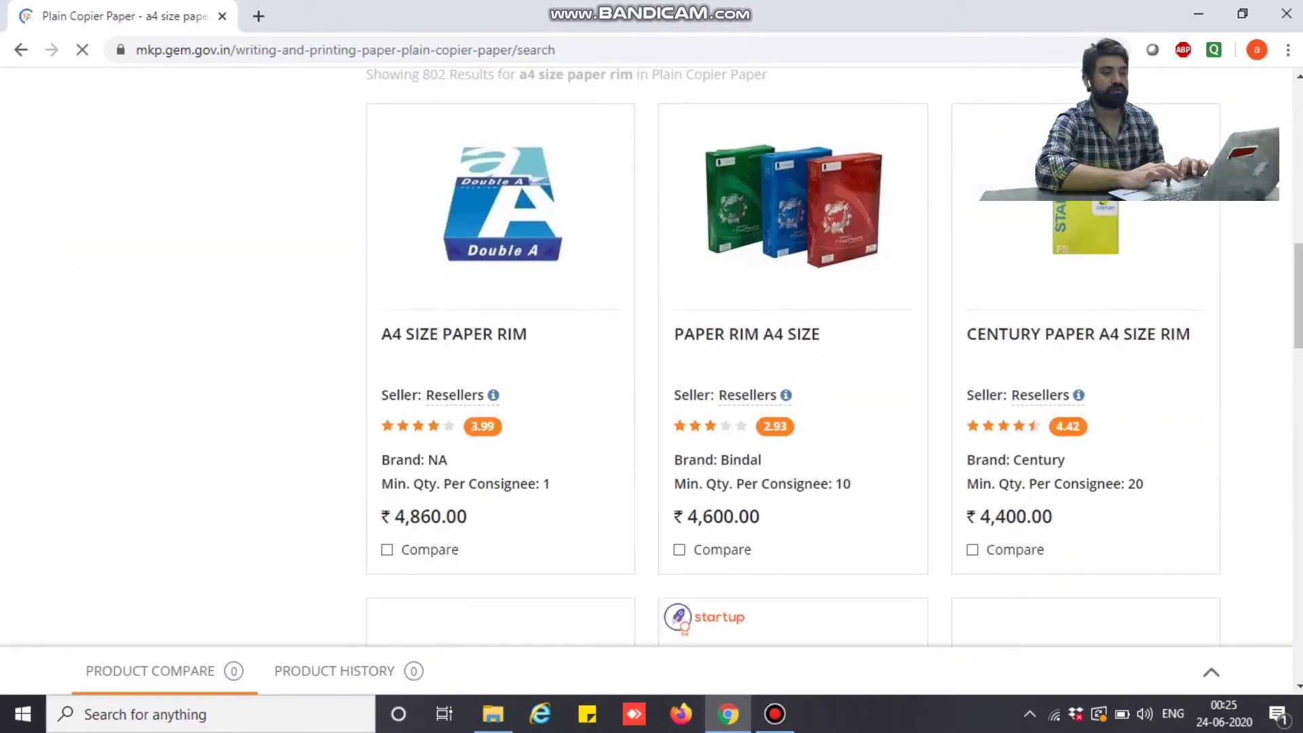
pyautogui.scroll(-4, 652, 380)
pyautogui.scroll(-7, 651, 380)
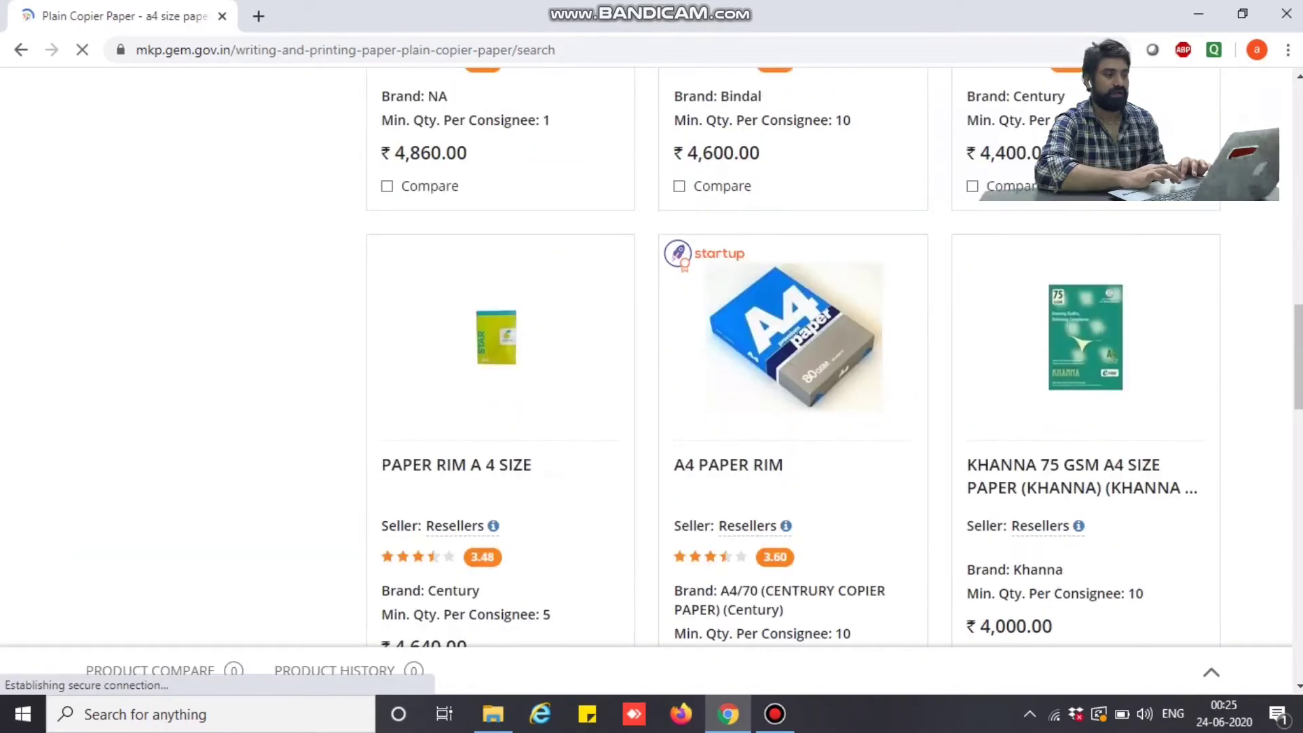
pyautogui.scroll(-1, 652, 380)
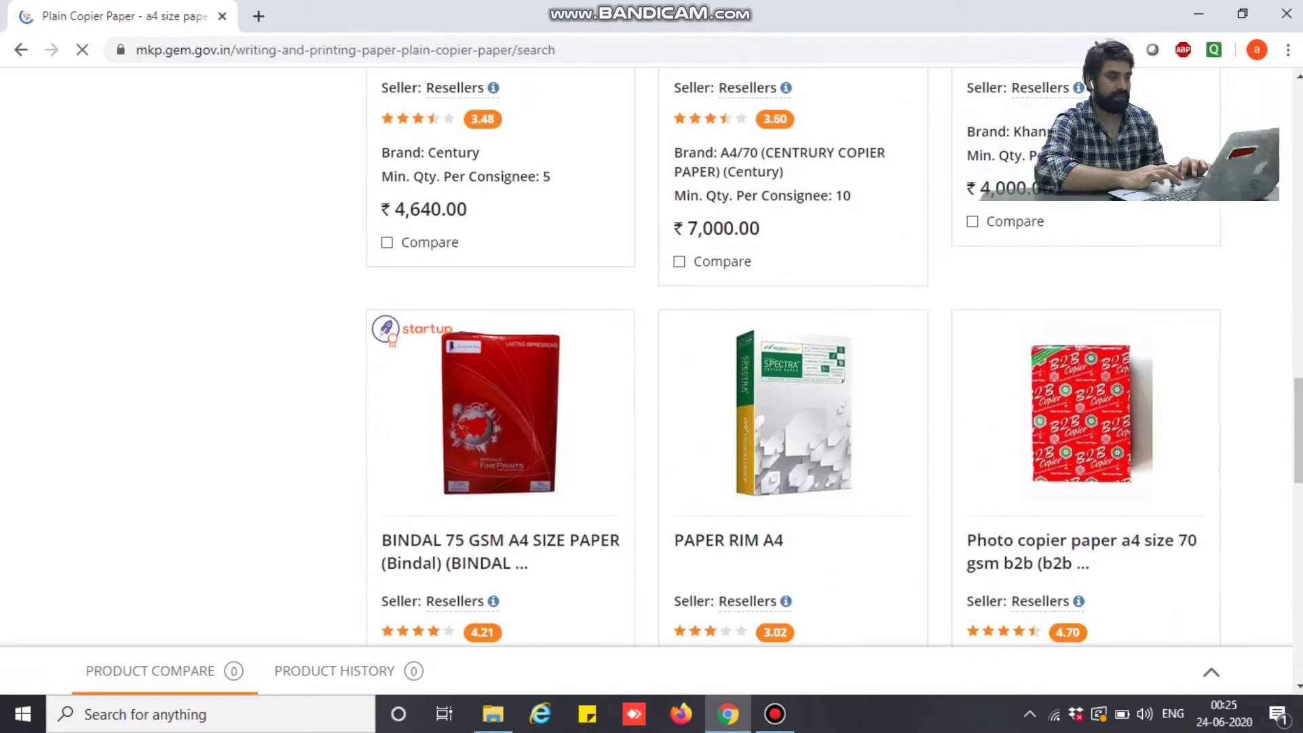
pyautogui.scroll(-2, 792, 356)
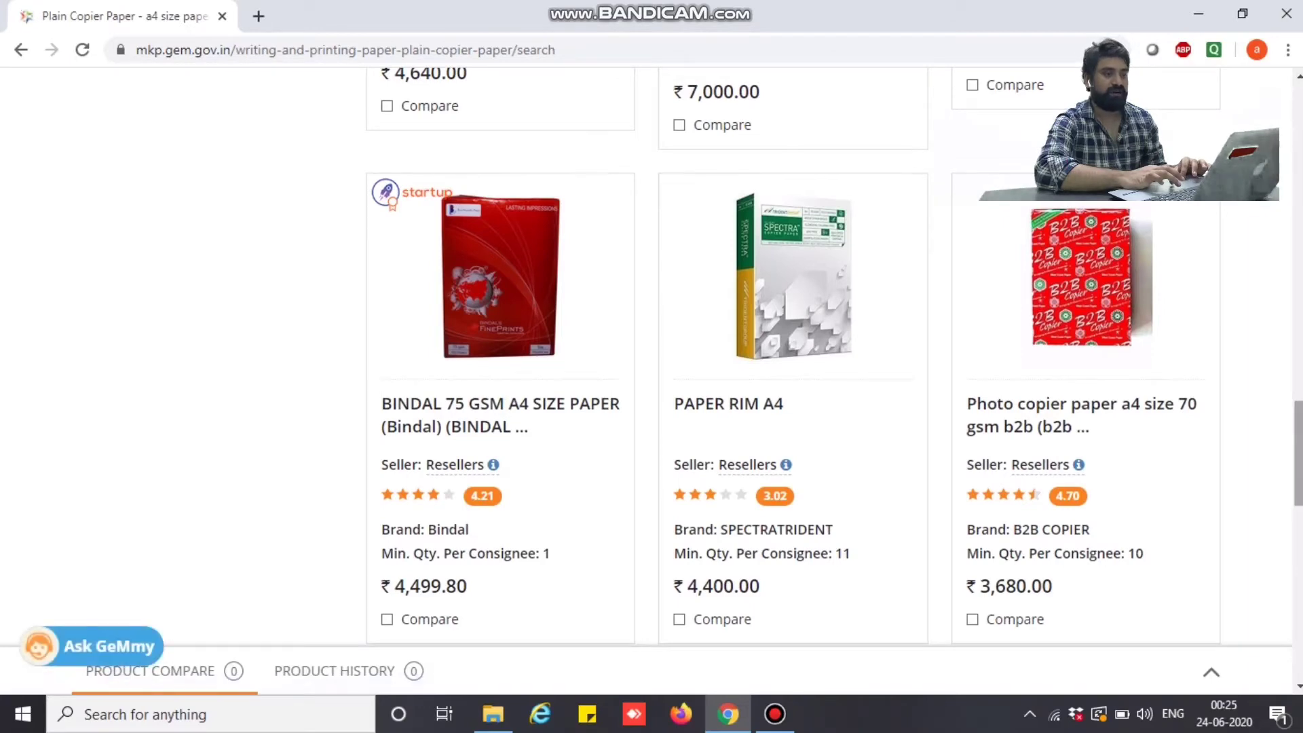
pyautogui.scroll(-9, 792, 356)
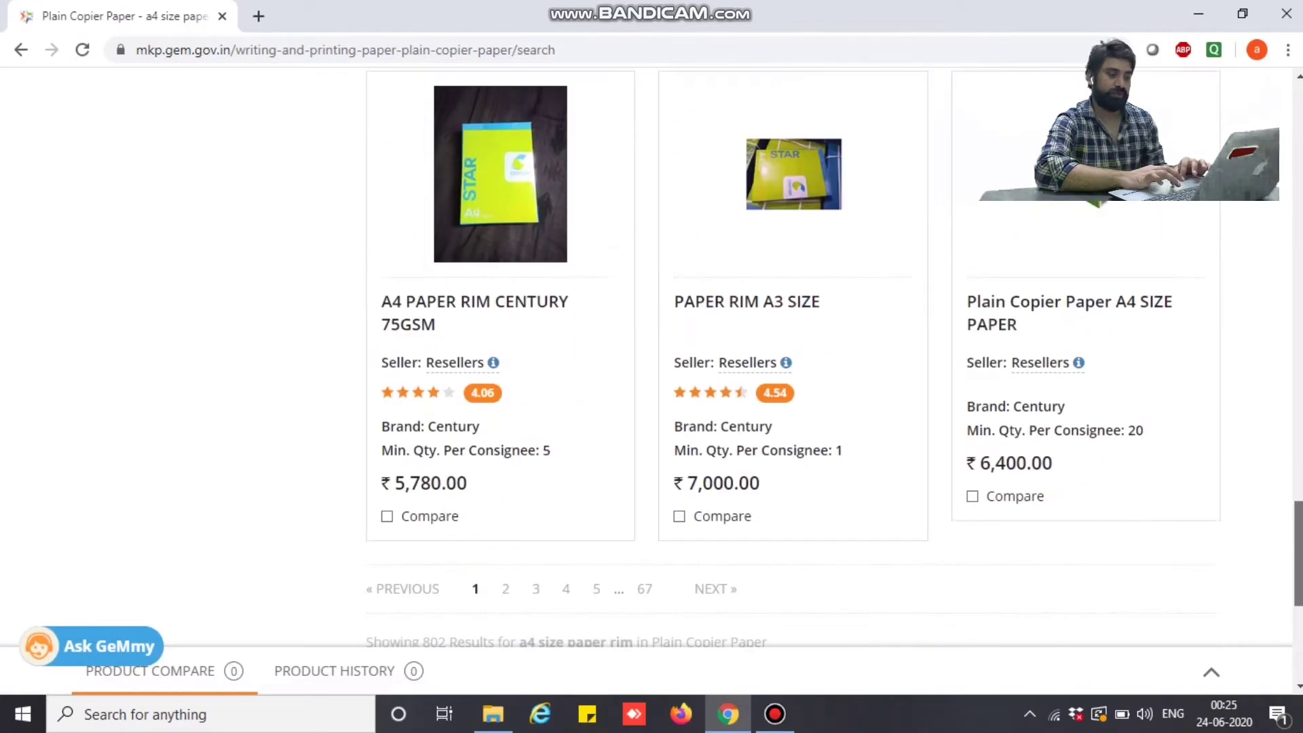
pyautogui.scroll(-2, 1295, 577)
pyautogui.scroll(5, 1296, 576)
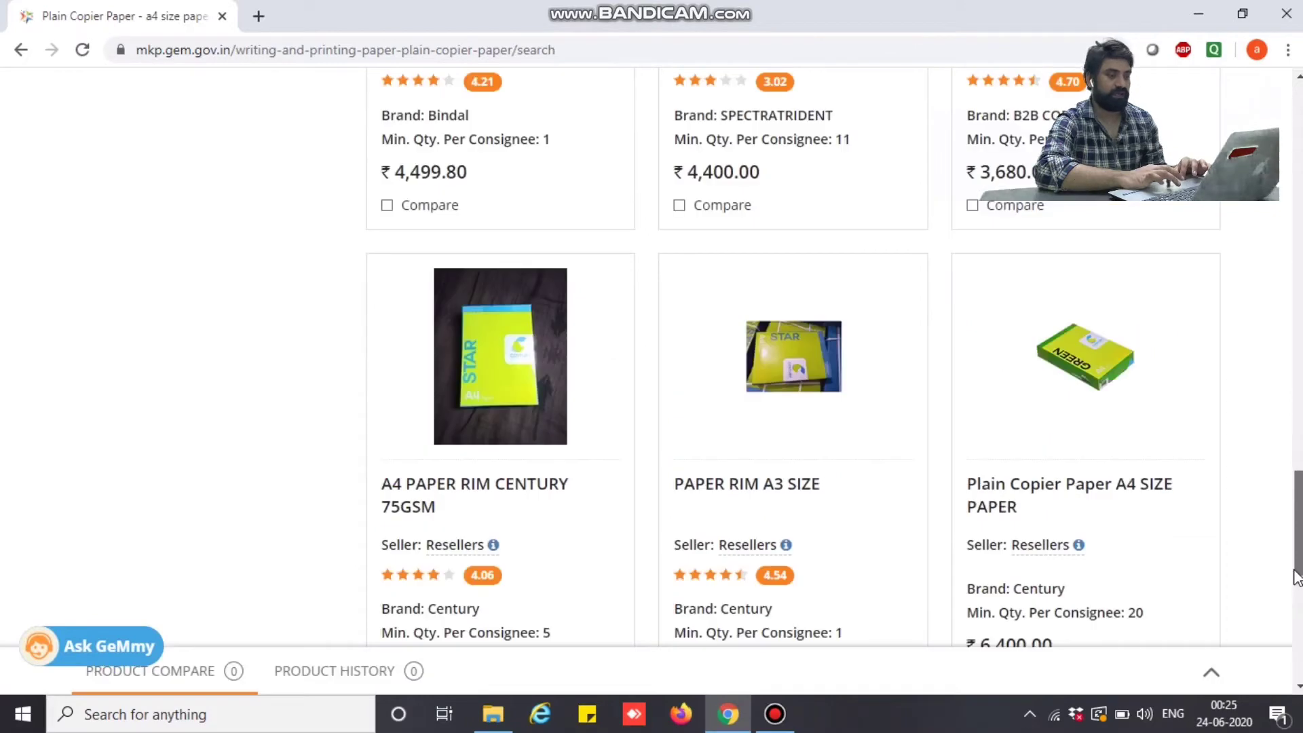
pyautogui.scroll(8, 1296, 577)
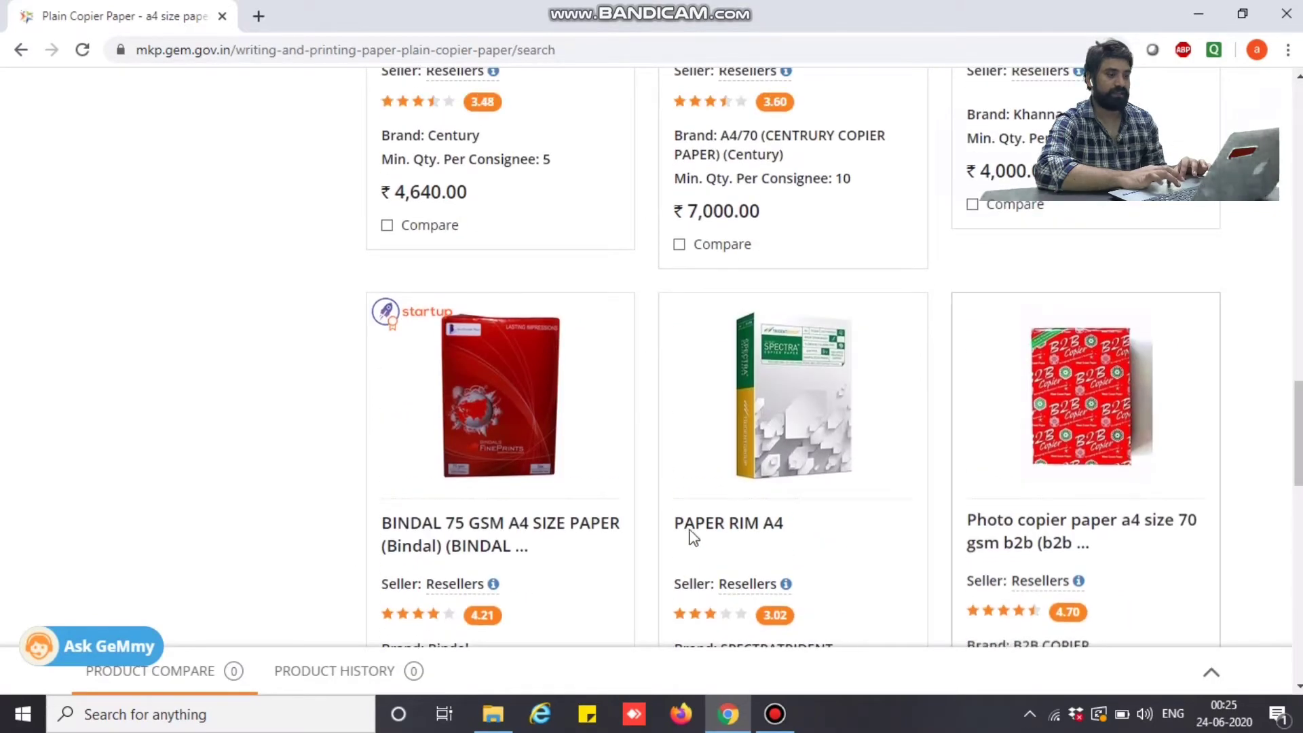
# Open the PAPER RIM A4 product of the SPECTRATRIDENT brand and check its price, availability and seller information
pyautogui.click(724, 433)
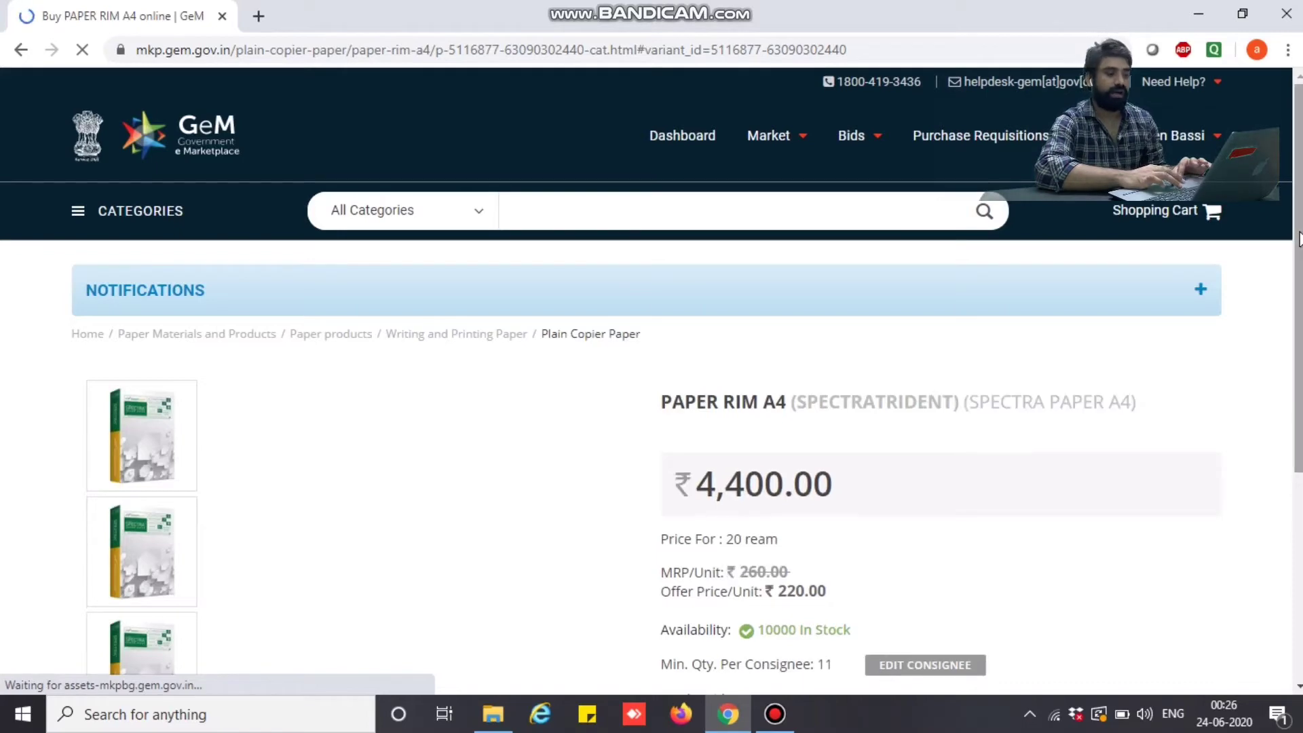
pyautogui.scroll(-5, 731, 427)
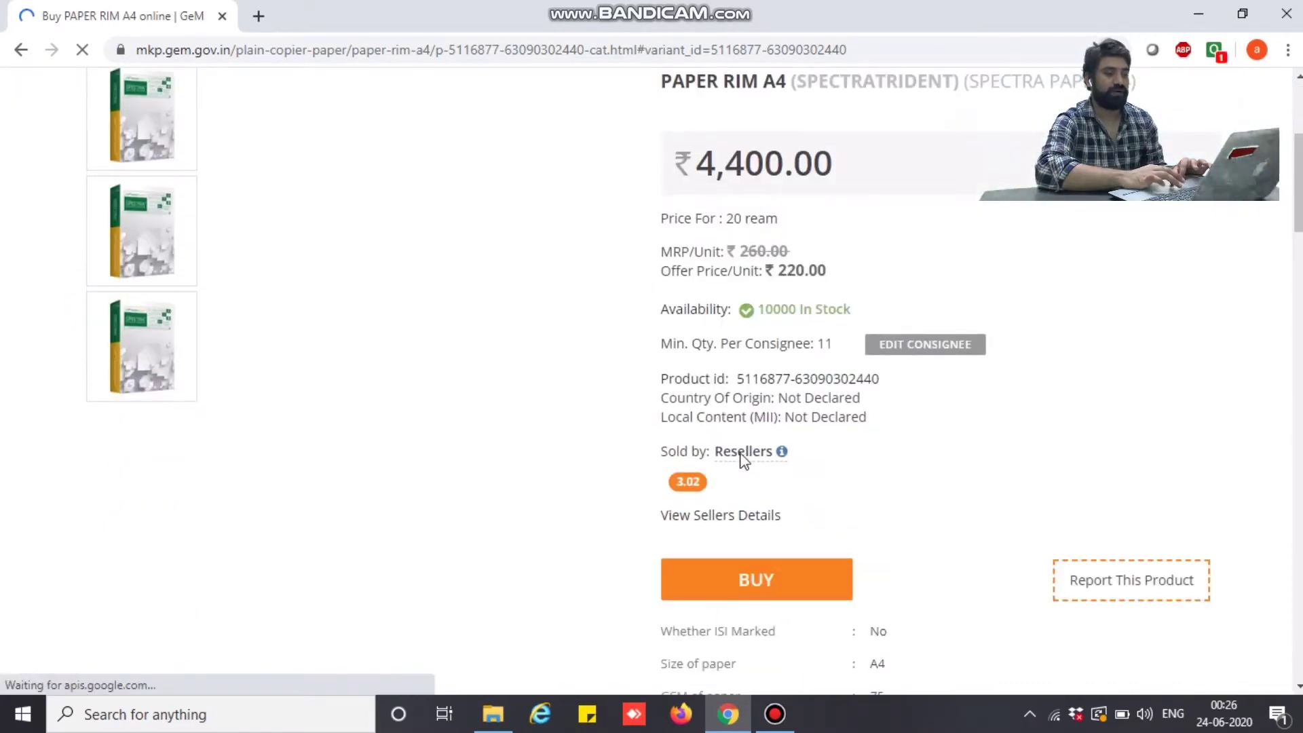
pyautogui.moveTo(784, 452)
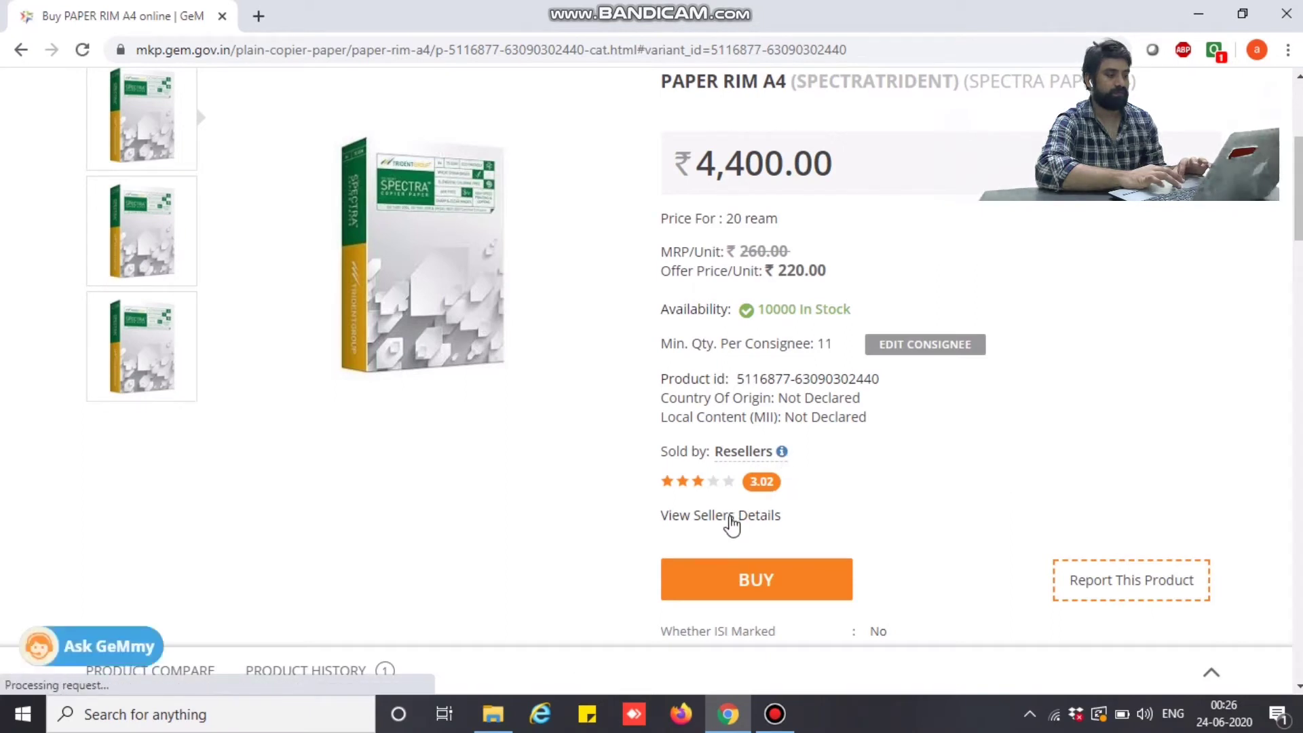
# View the seller details for PAPER RIM A4 and compare offer prices, delivery locations and minimum quantities
pyautogui.click(731, 518)
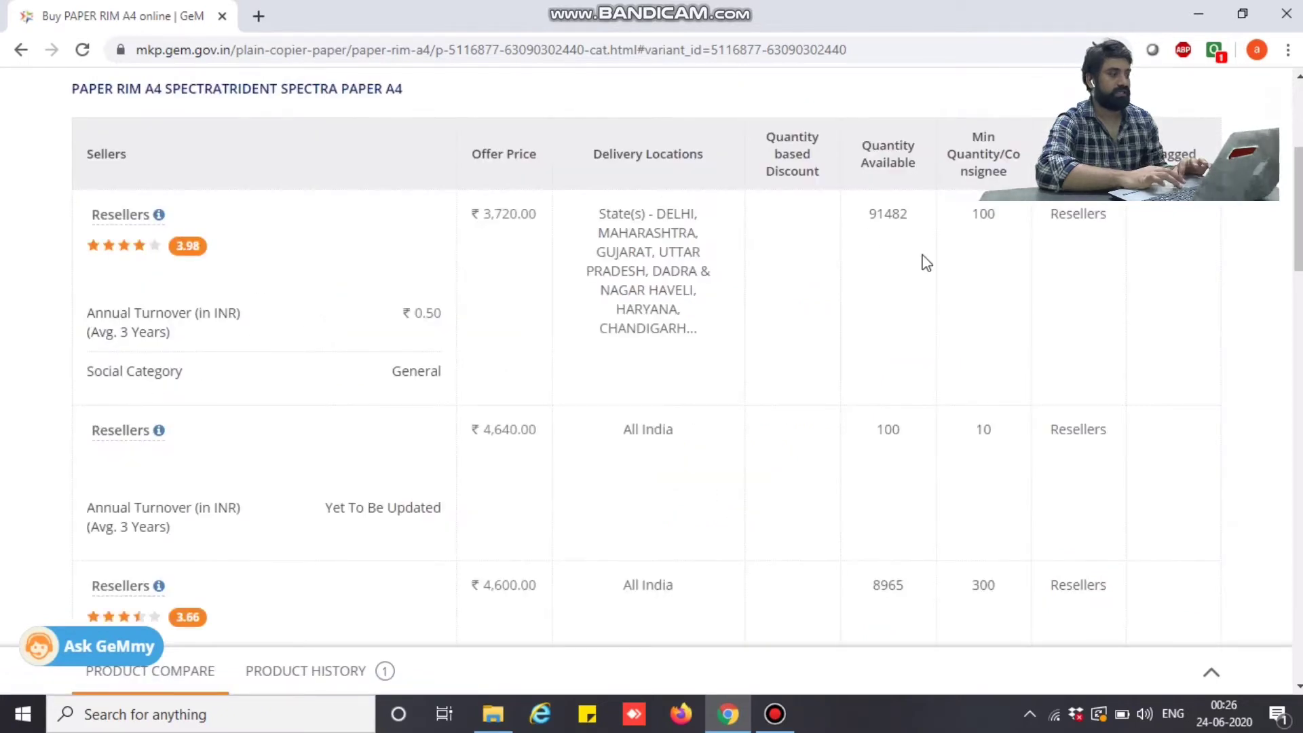
pyautogui.scroll(-10, 686, 366)
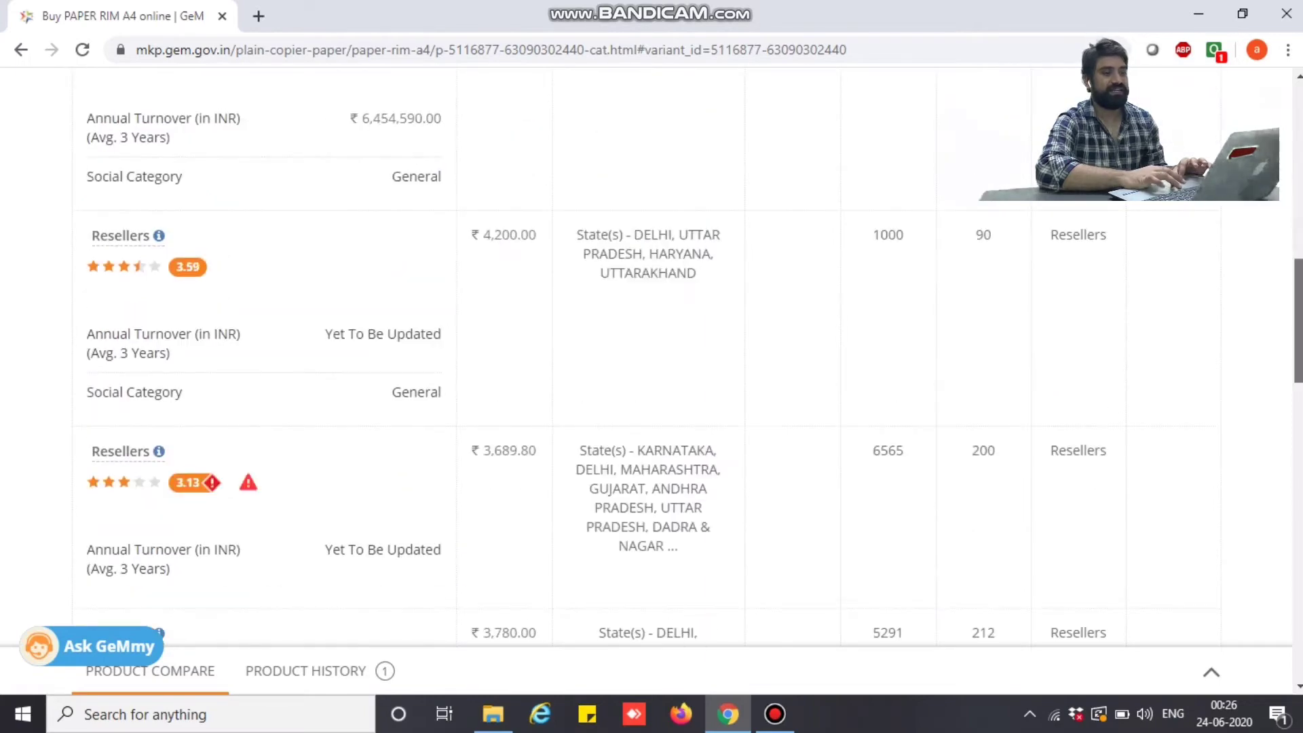
pyautogui.scroll(-15, 686, 366)
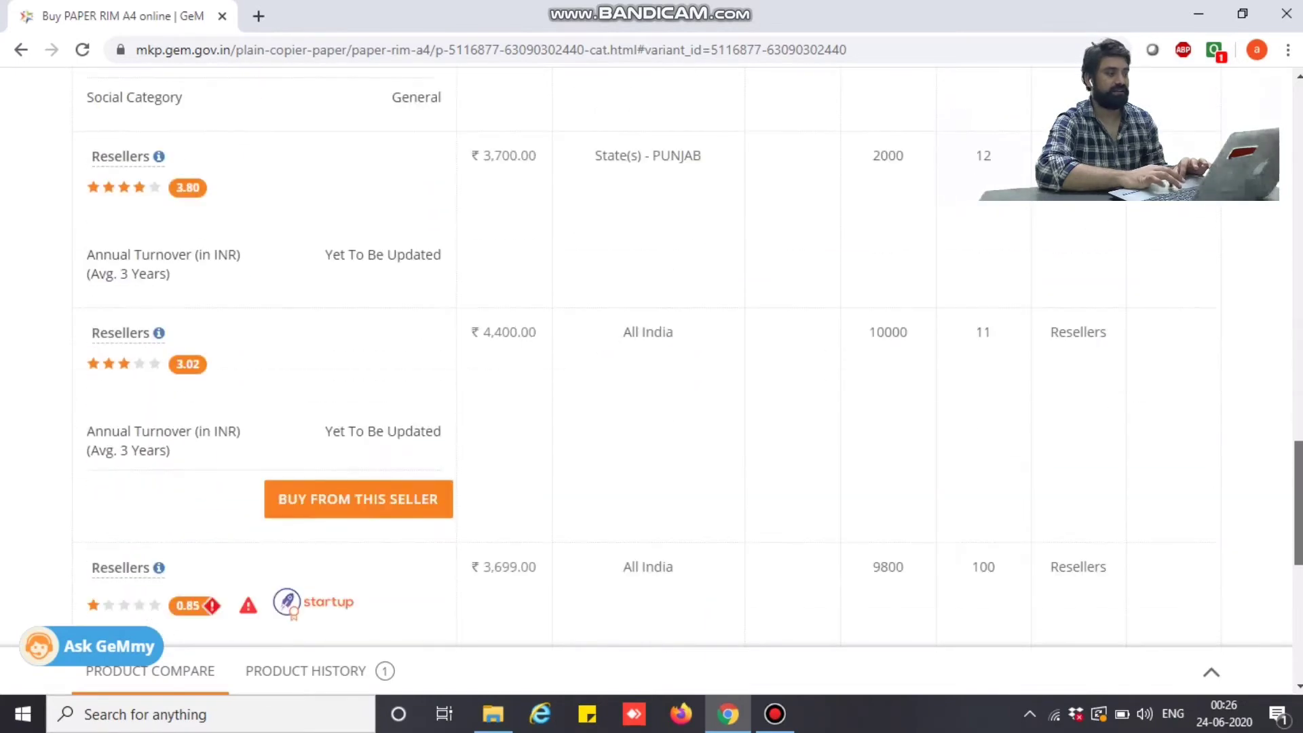
pyautogui.scroll(1, 344, 474)
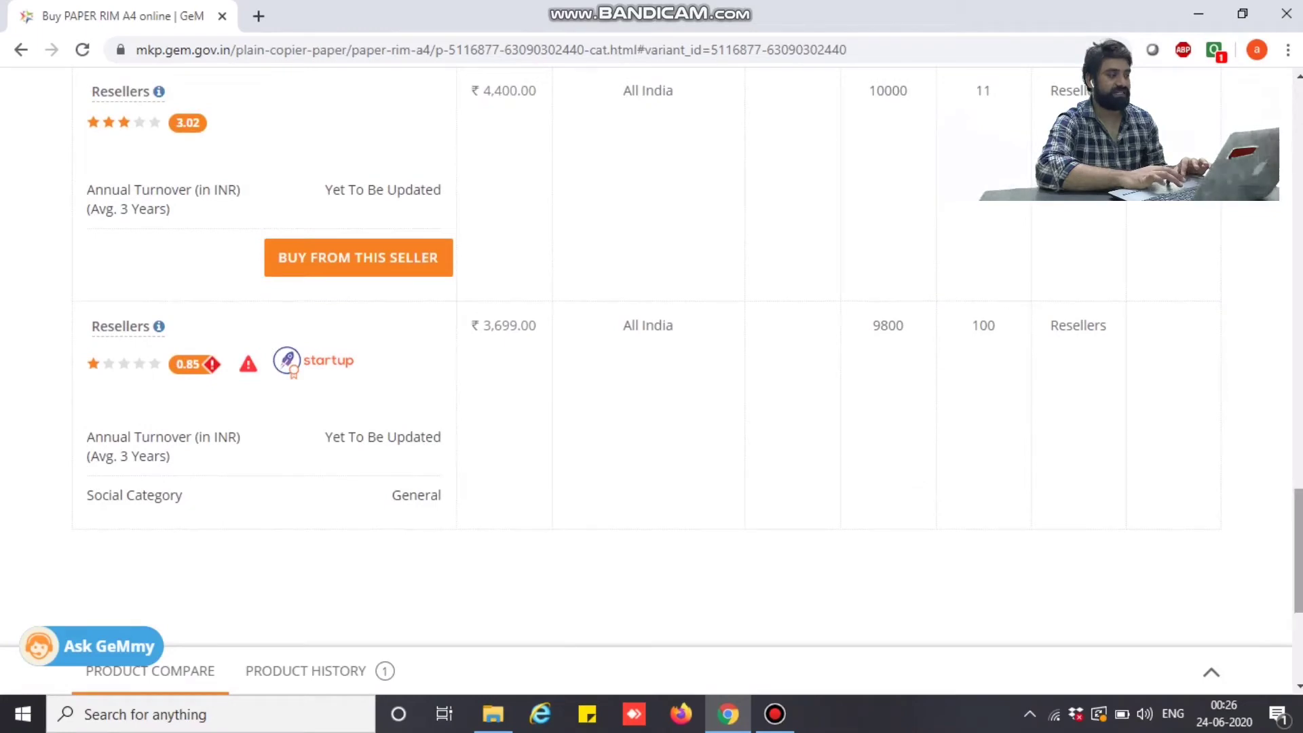
pyautogui.moveTo(1298, 515); pyautogui.dragTo(1194, 142)
pyautogui.scroll(10, 1194, 141)
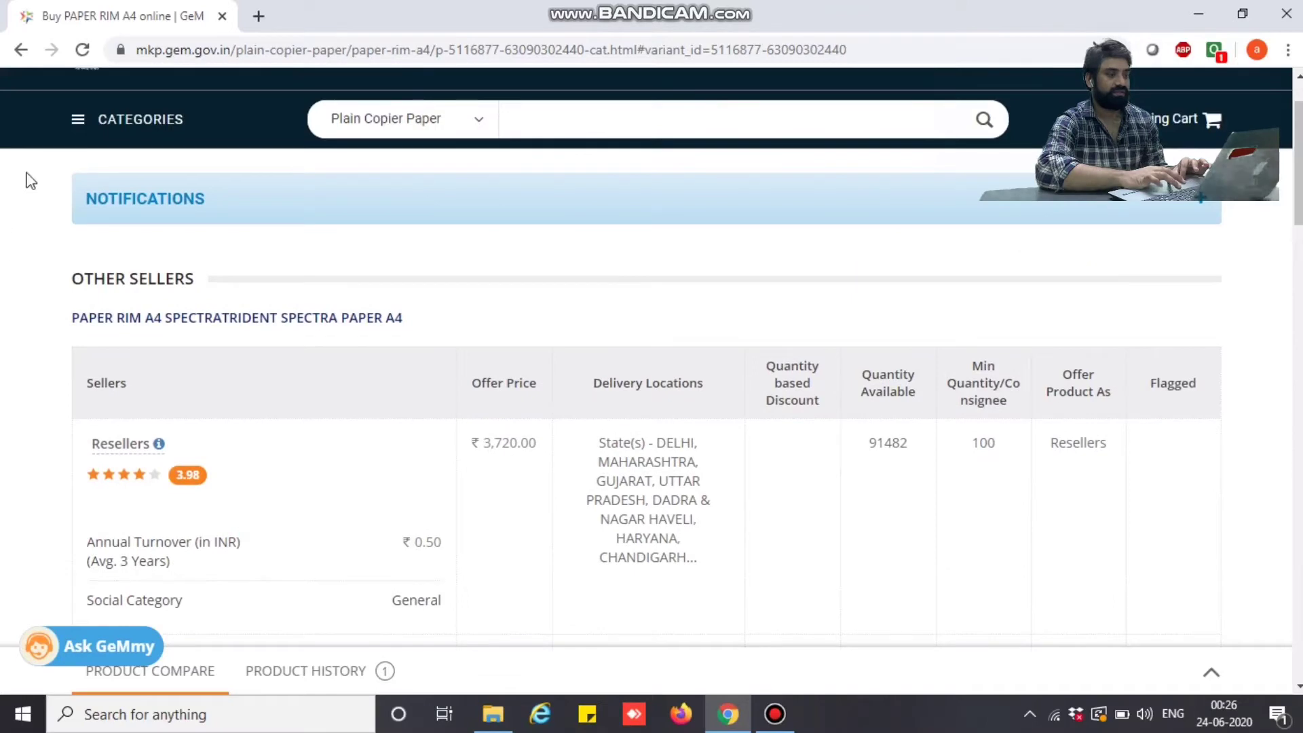
# Add the SPECTRATRIDENT PAPER RIM A4 product to the shopping cart and return to the dashboard
pyautogui.click(22, 50)
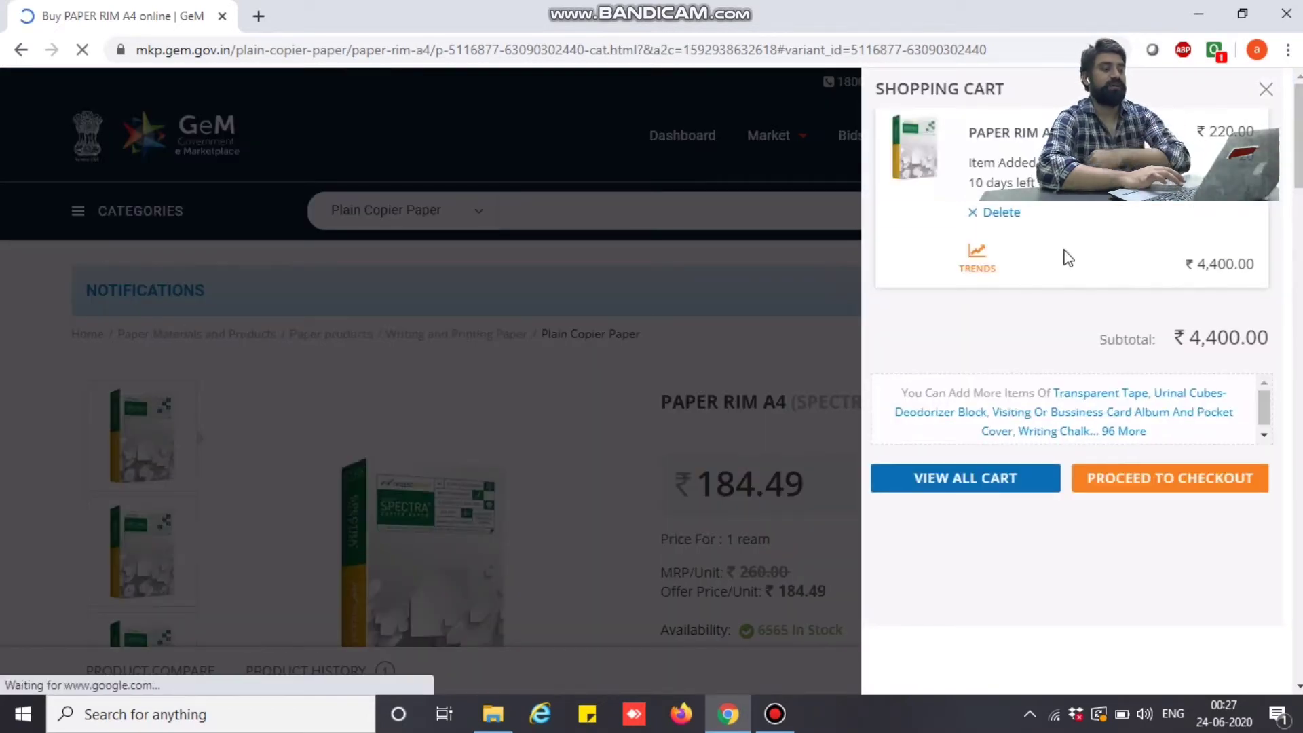
pyautogui.click(786, 325)
pyautogui.click(556, 211)
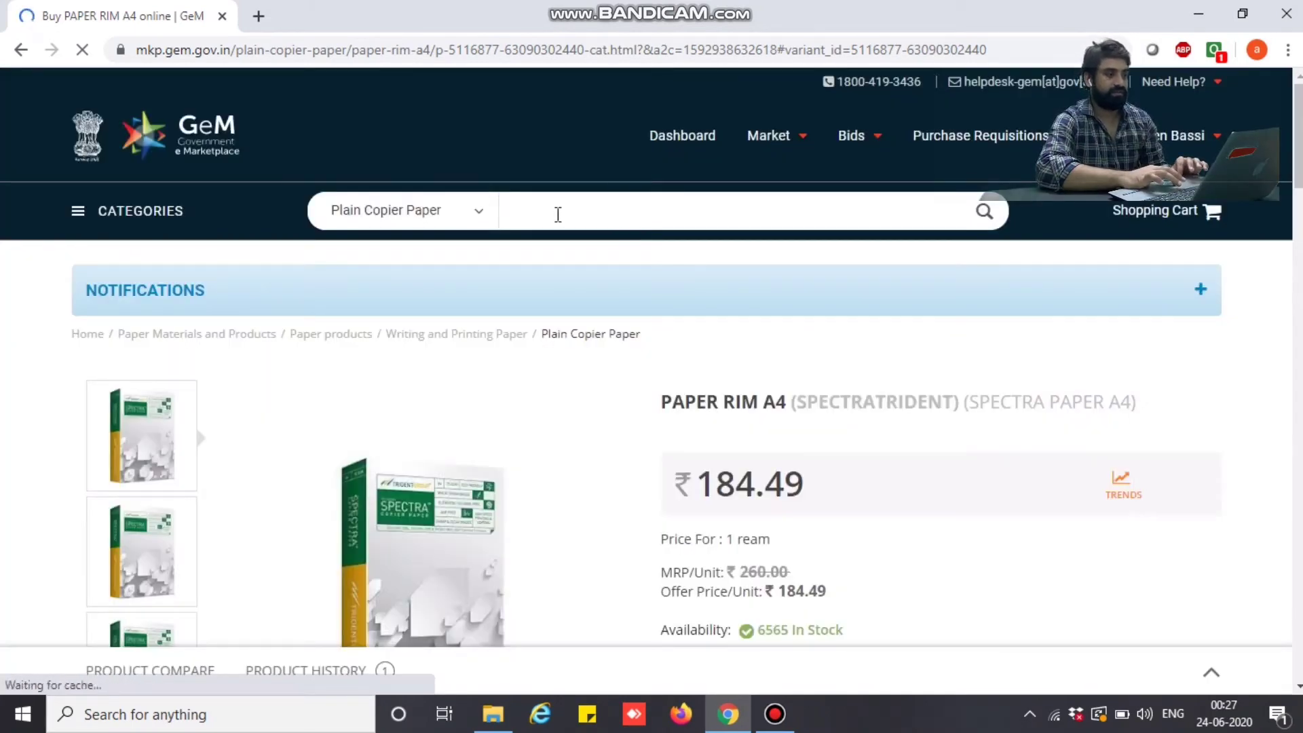
pyautogui.click(682, 137)
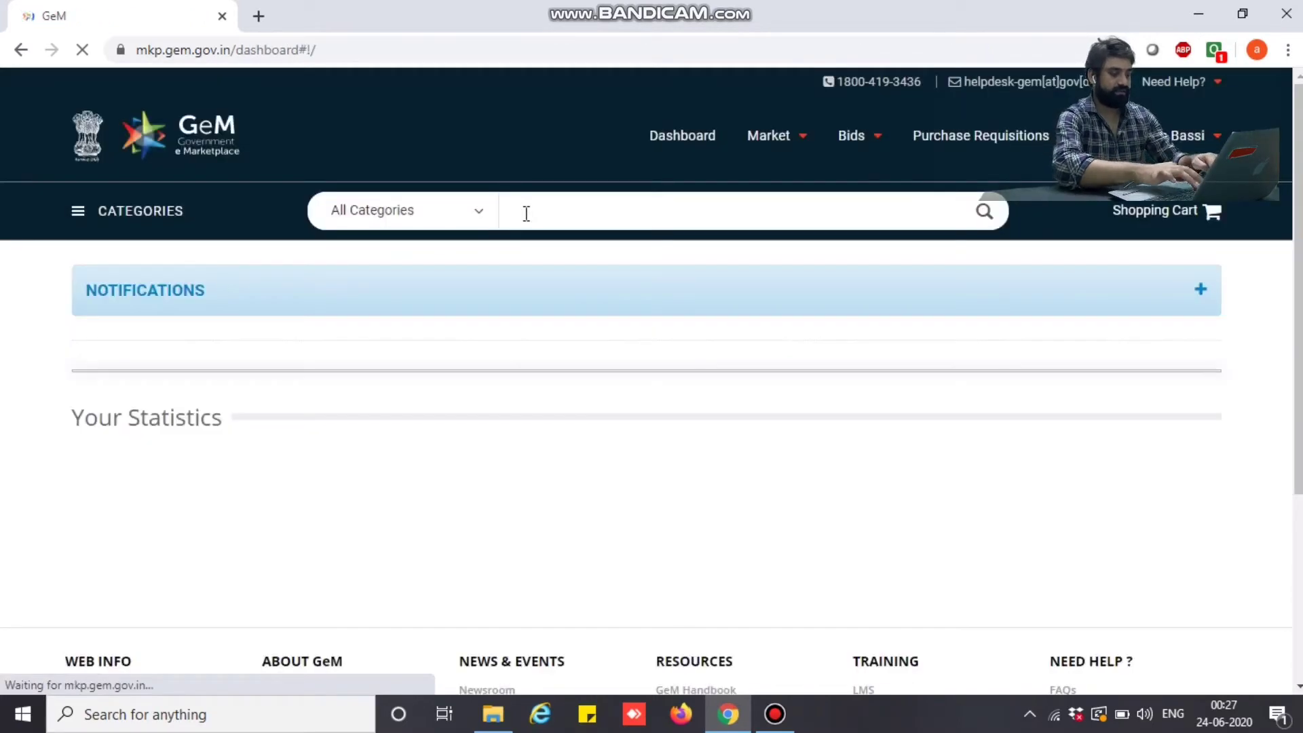
# Search all categories for "pencil" and narrow the results to the Wooden Pencil category
pyautogui.click(526, 213)
pyautogui.write('pe')
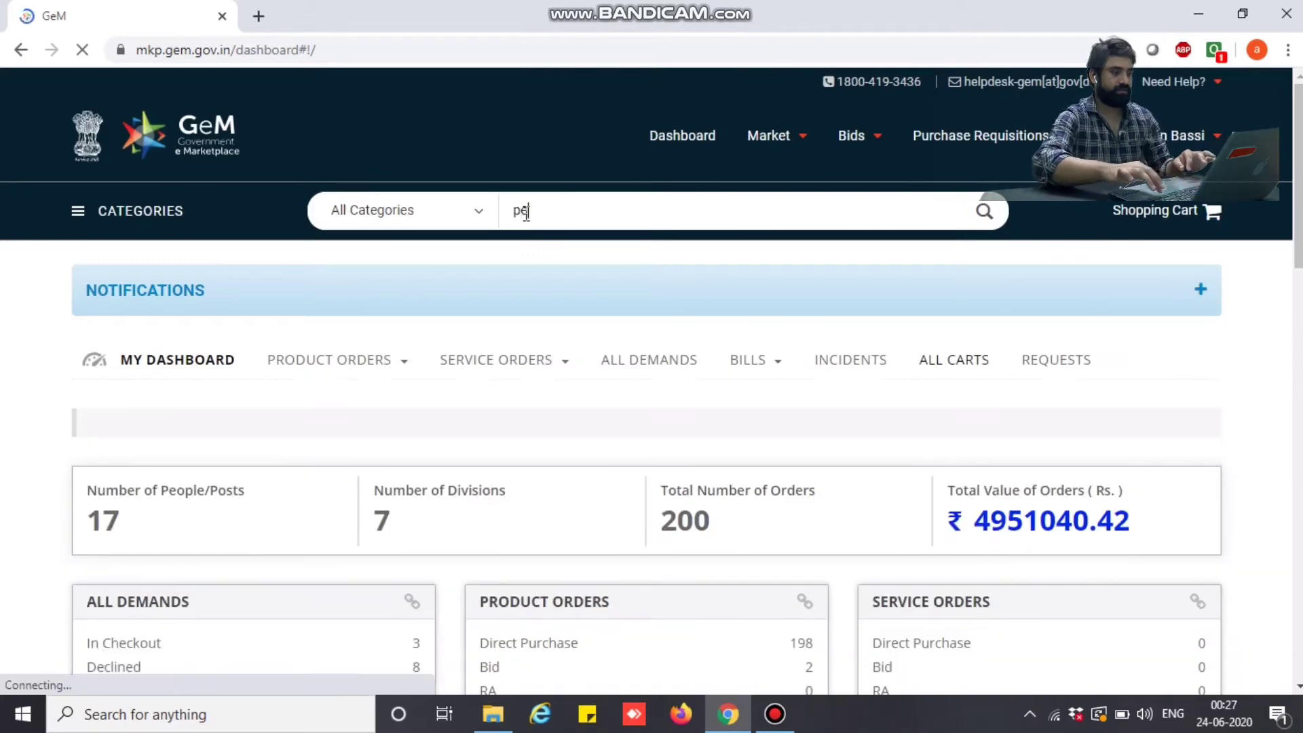
pyautogui.write('ncil')
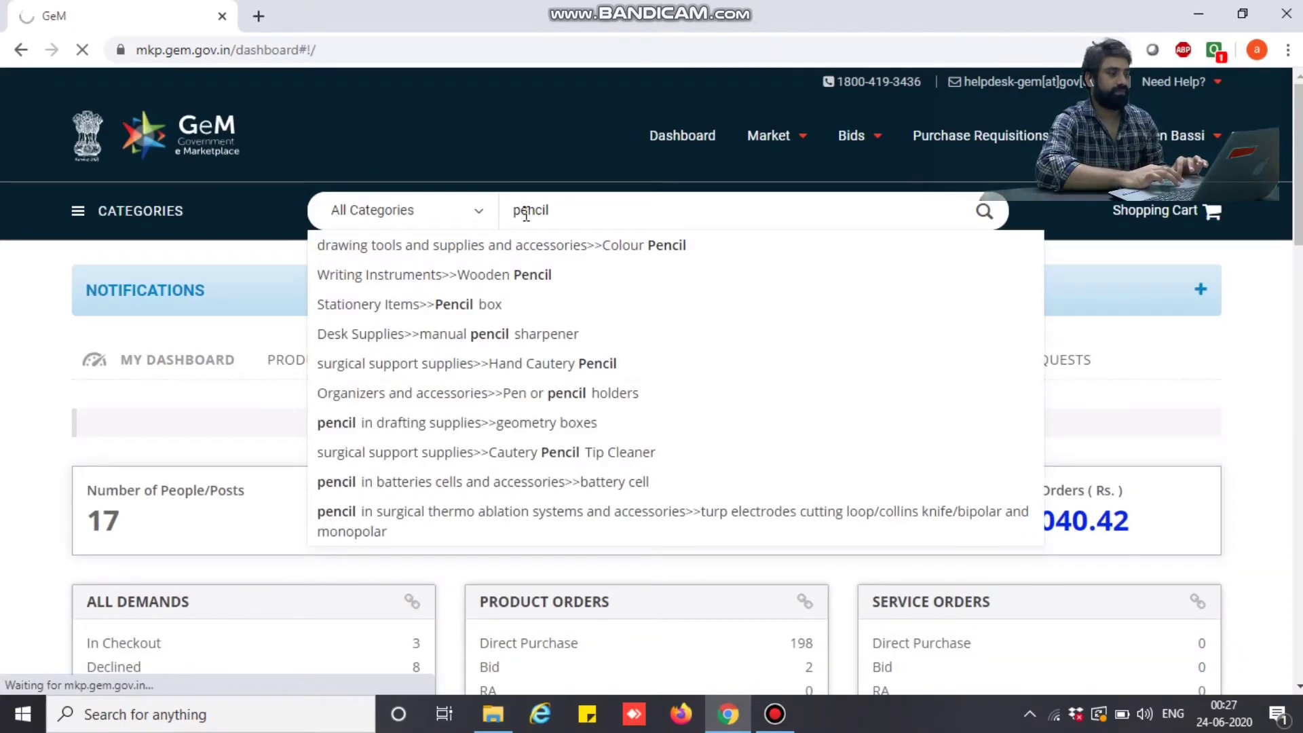
pyautogui.press('Return')
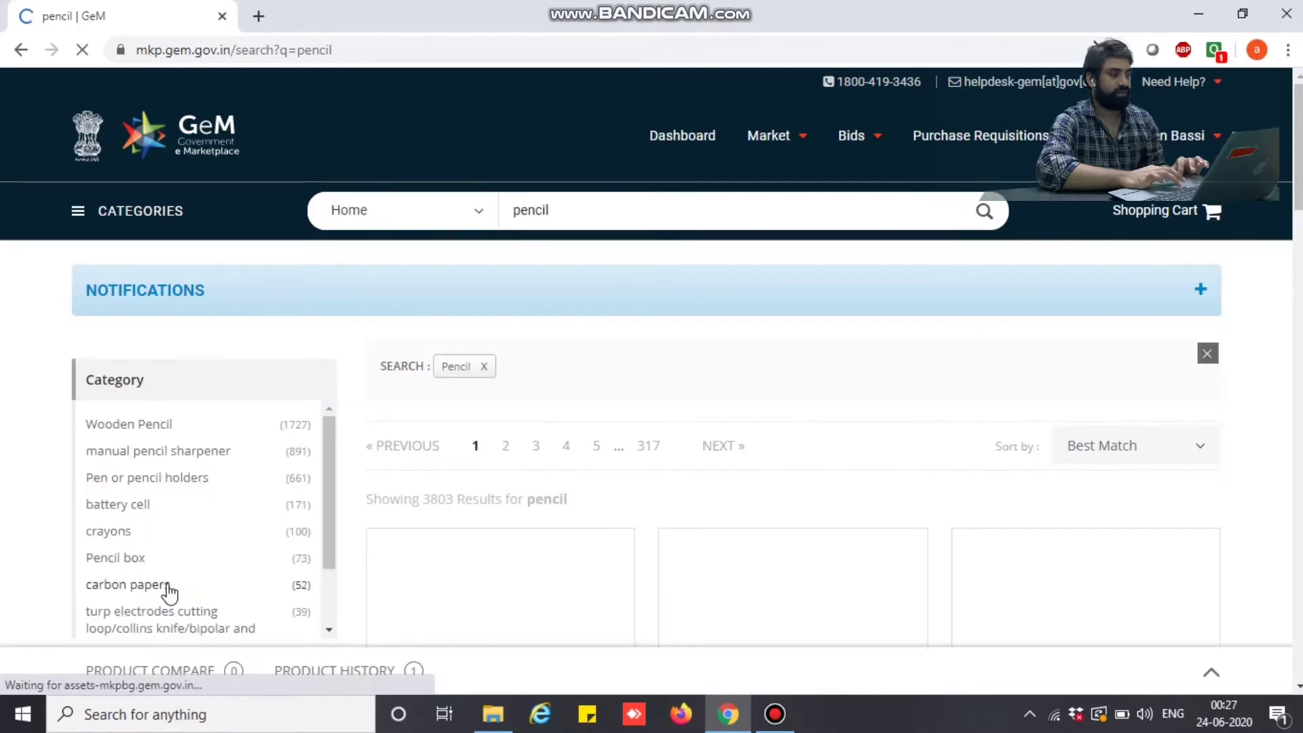
pyautogui.click(140, 427)
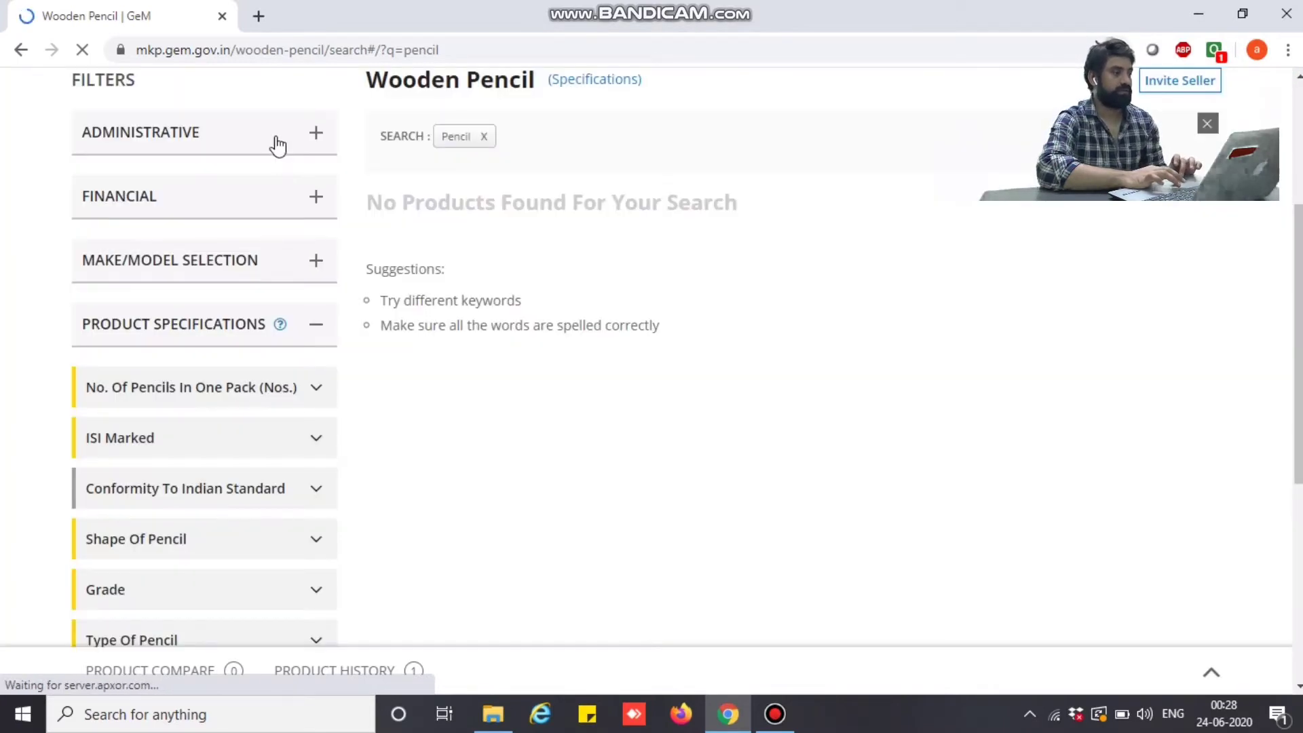
# Filter the Wooden Pencil listings for the second listed Himachal Pradesh consignee with a quantity of 30
pyautogui.click(277, 139)
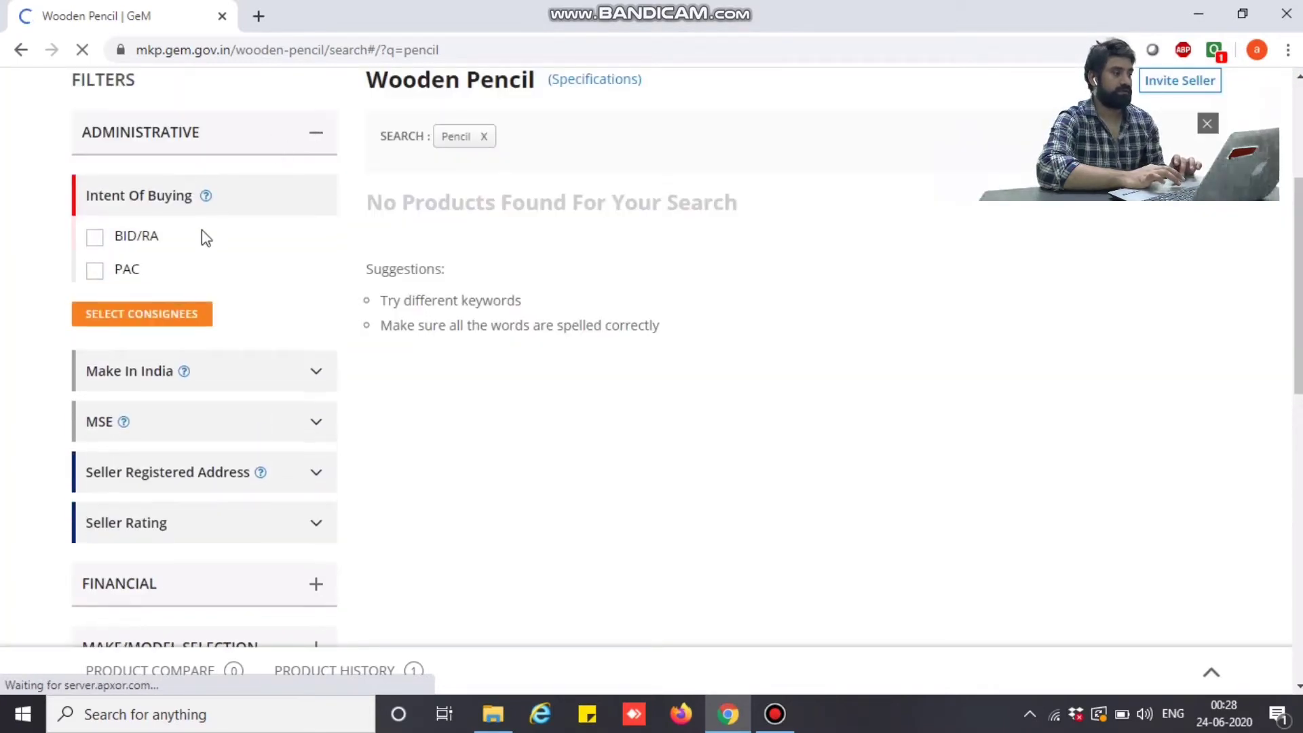
pyautogui.click(165, 314)
pyautogui.click(688, 348)
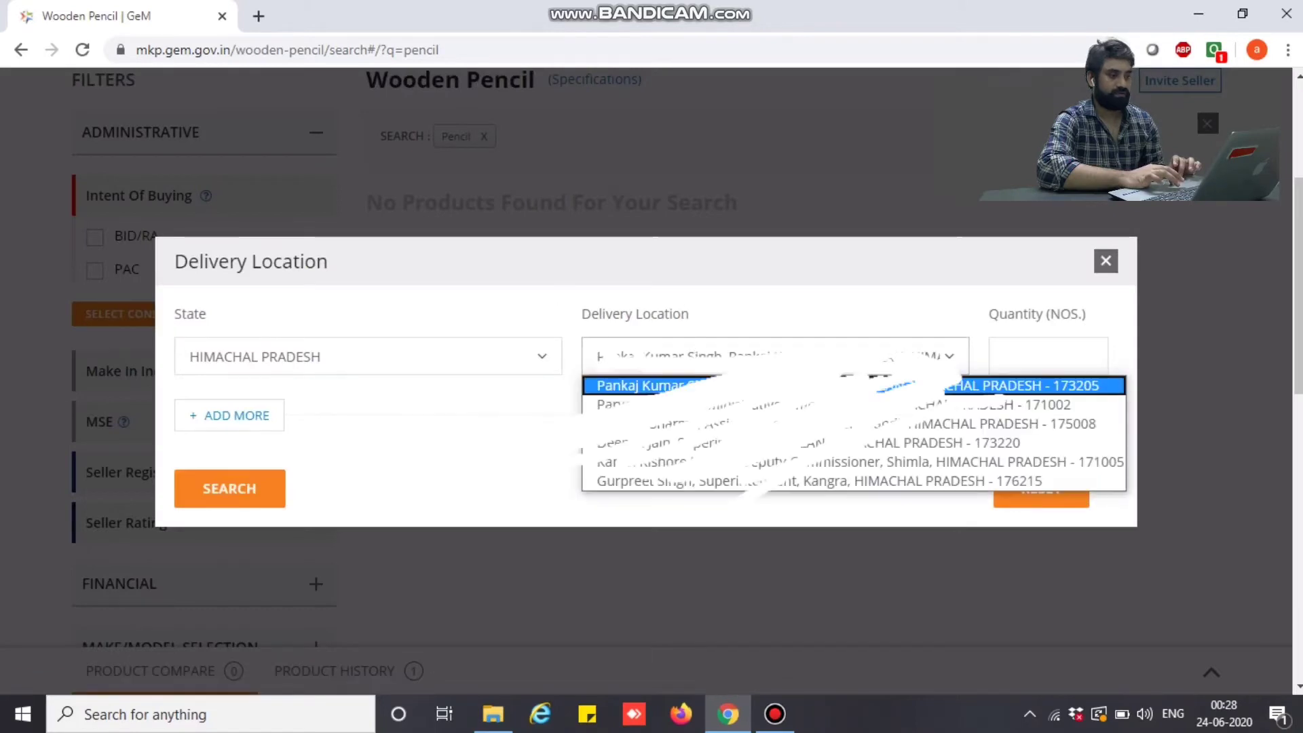
pyautogui.click(894, 405)
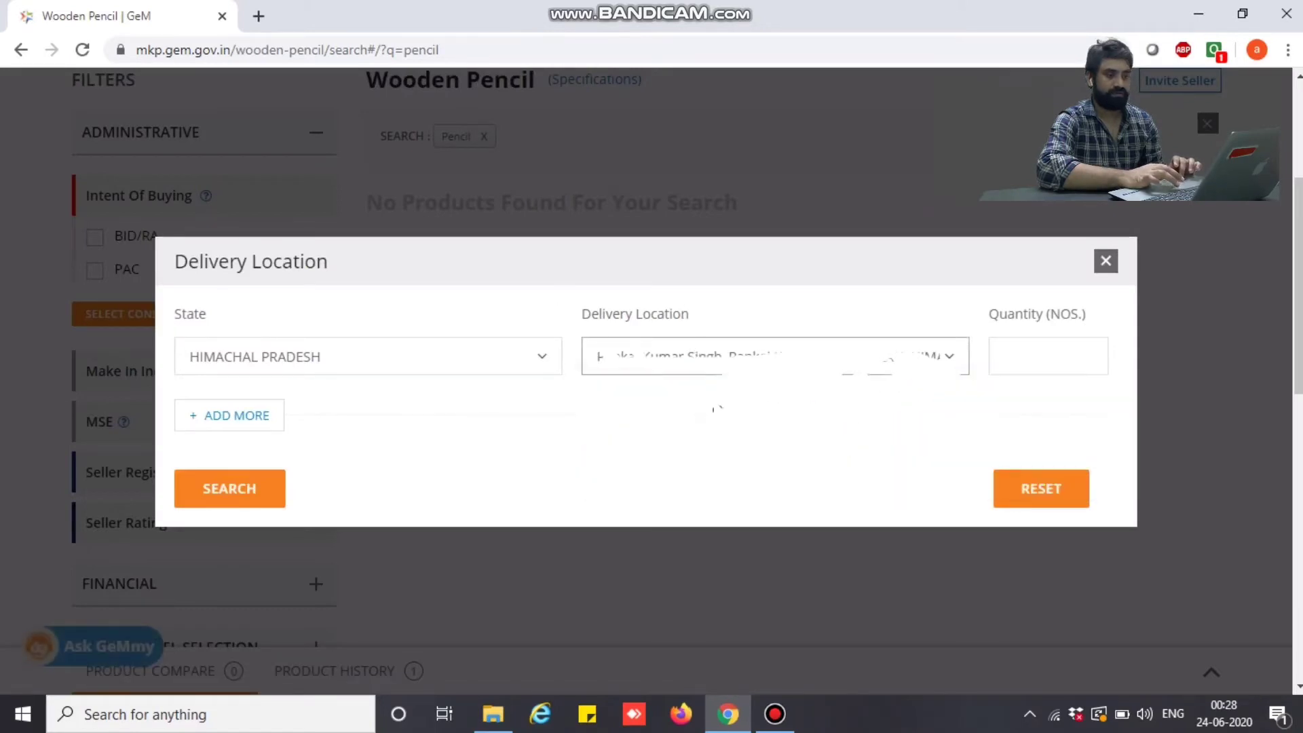
pyautogui.click(1029, 340)
pyautogui.write('30')
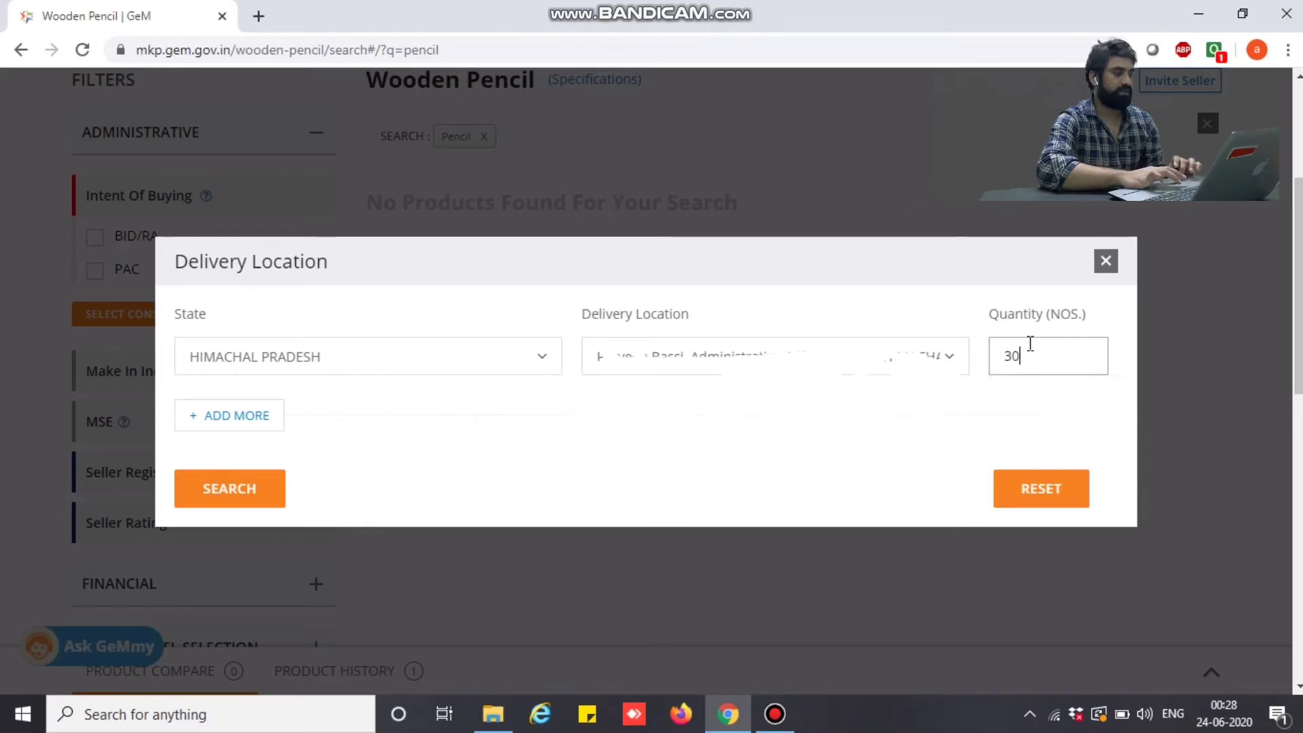
pyautogui.click(253, 495)
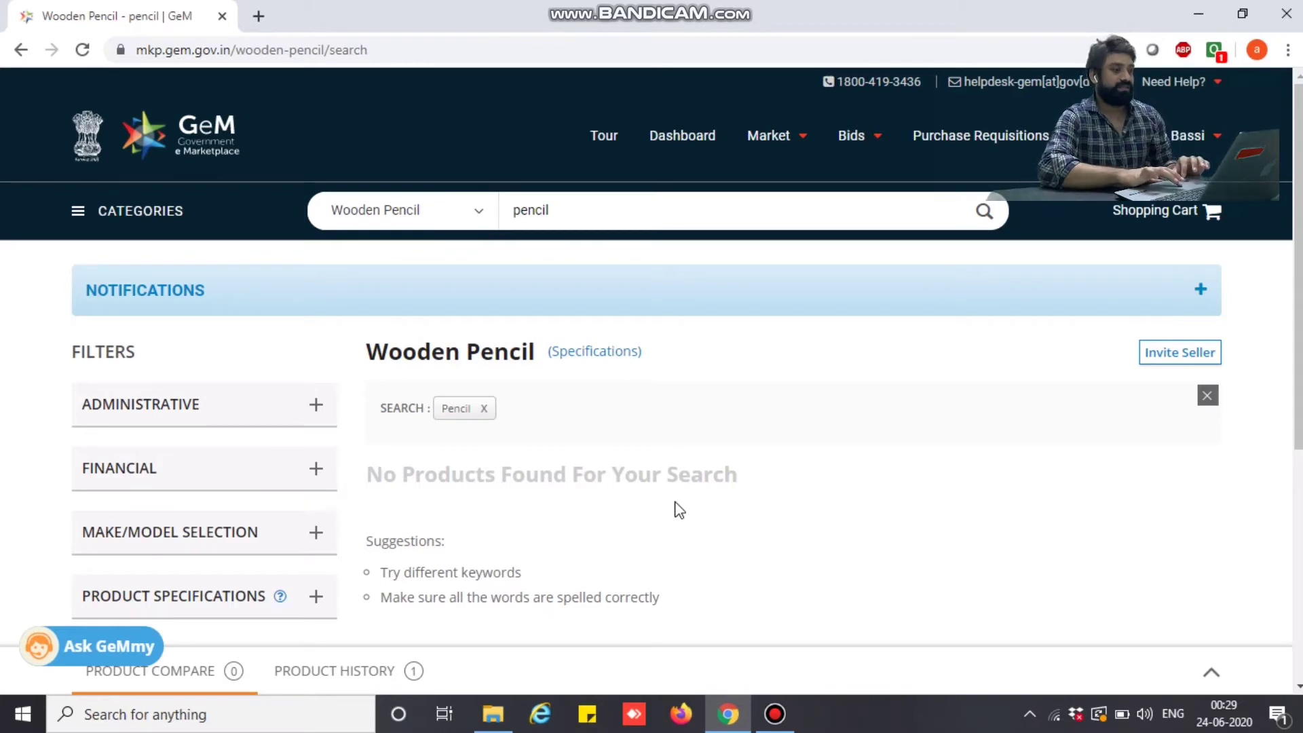
# Return to the dashboard, search for "note sheet" and narrow the results to the note pads or notebooks category
pyautogui.click(661, 141)
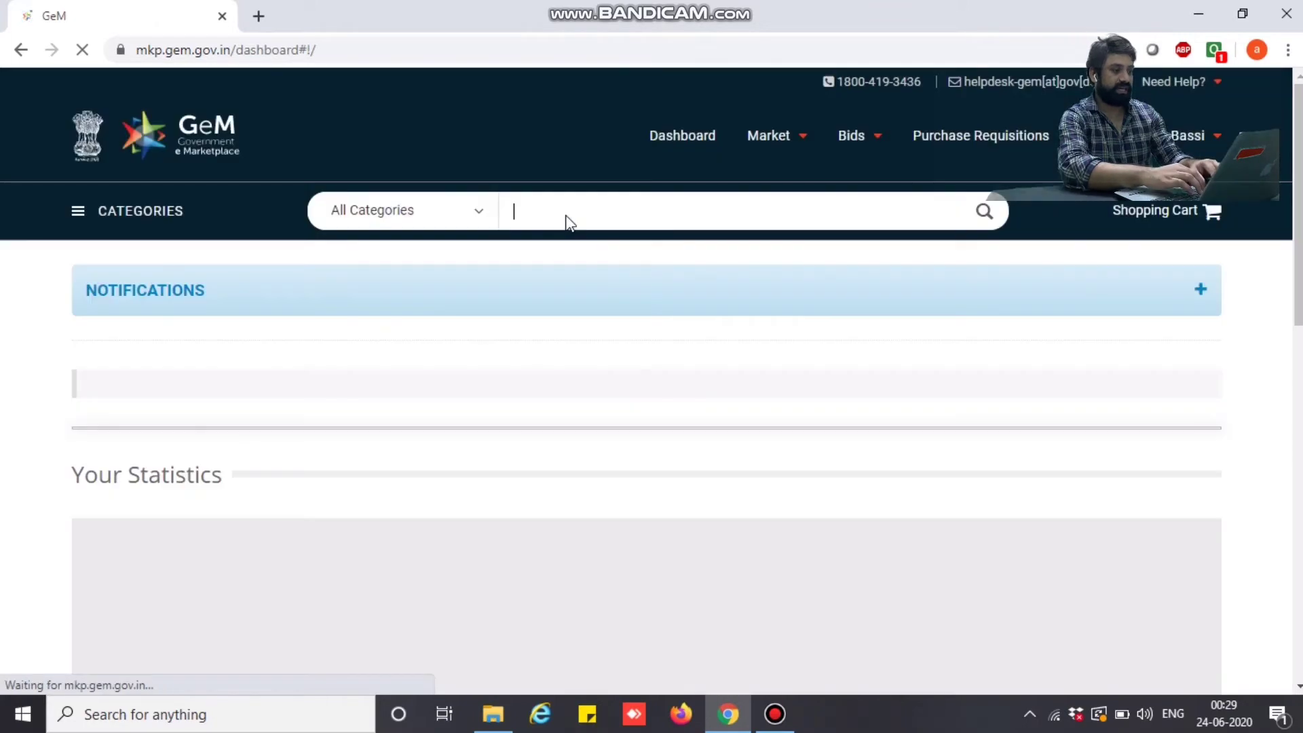
pyautogui.write('no')
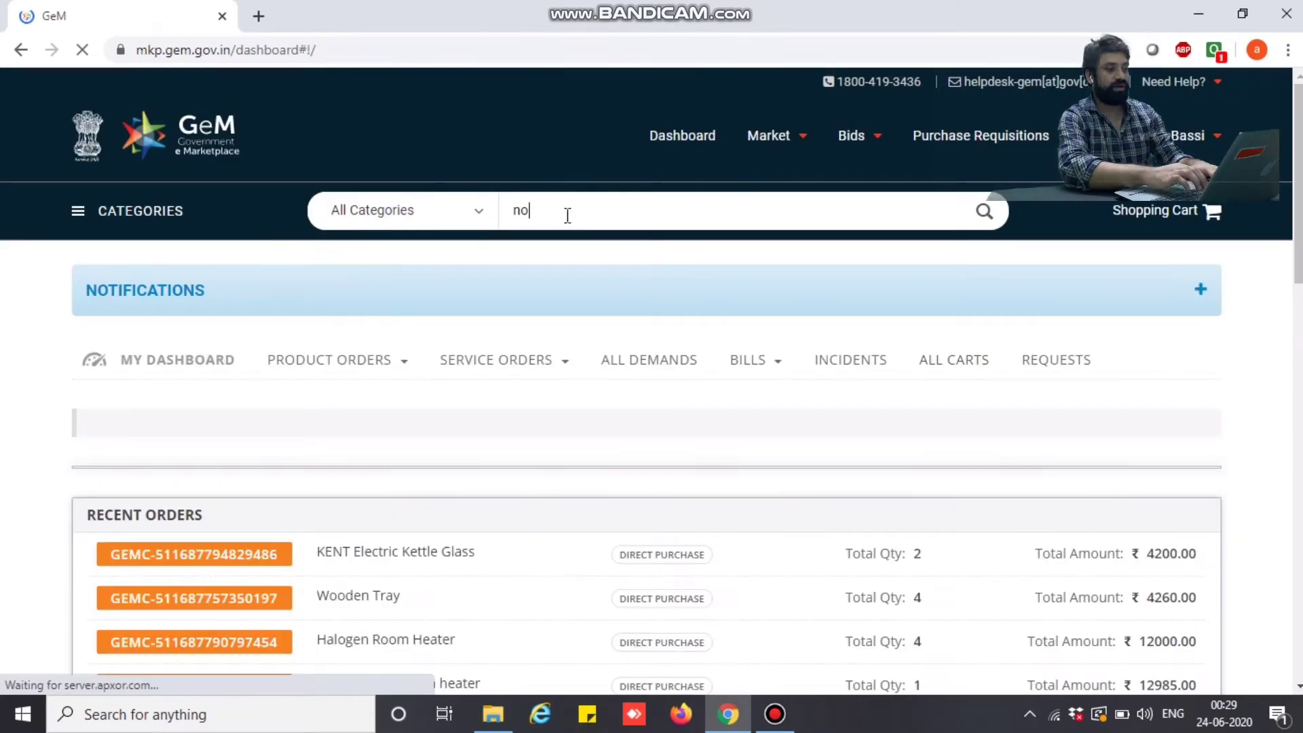
pyautogui.write('te sheet')
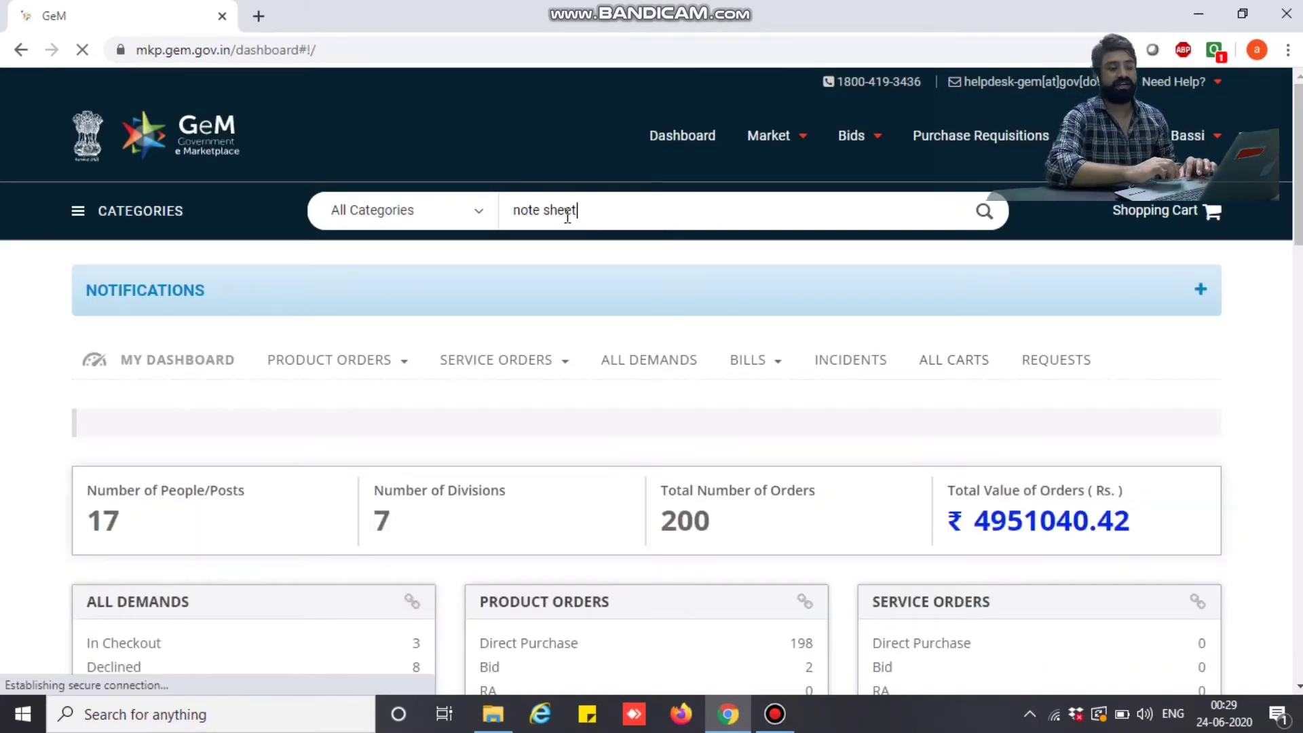
pyautogui.press('Return')
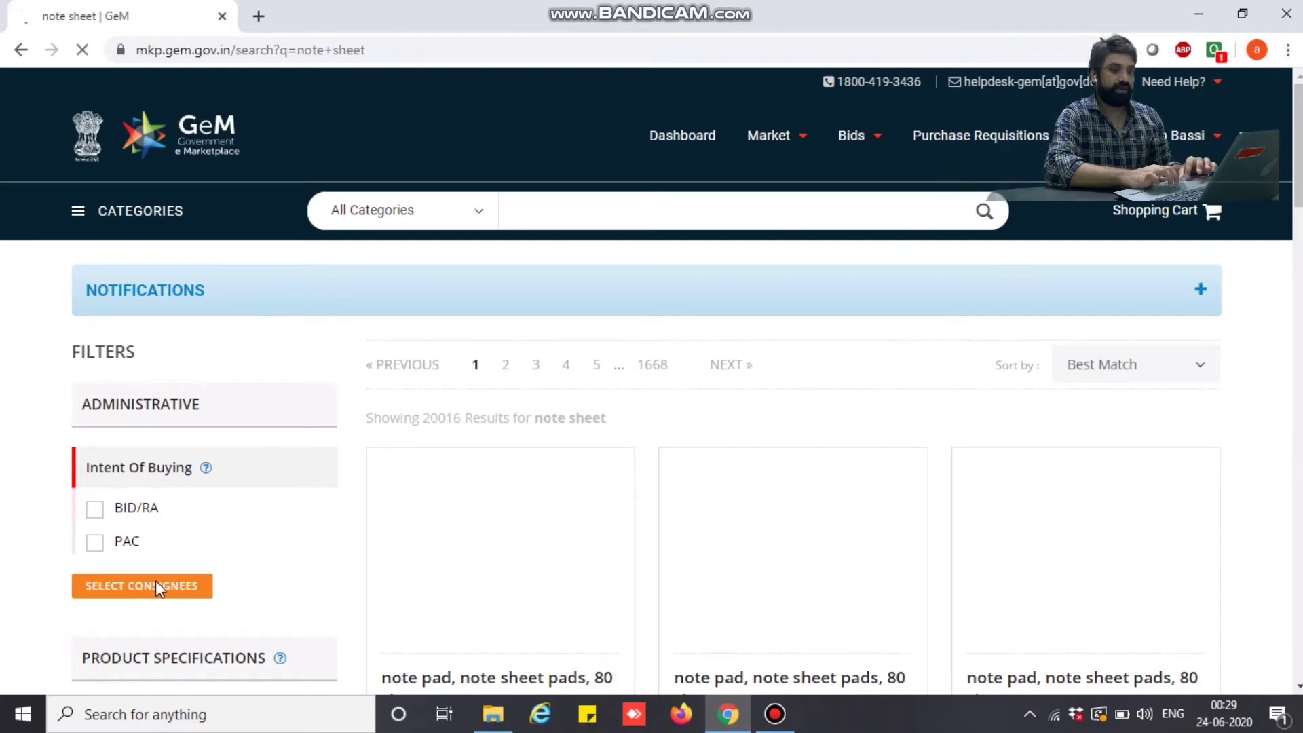
pyautogui.scroll(-2, 713, 160)
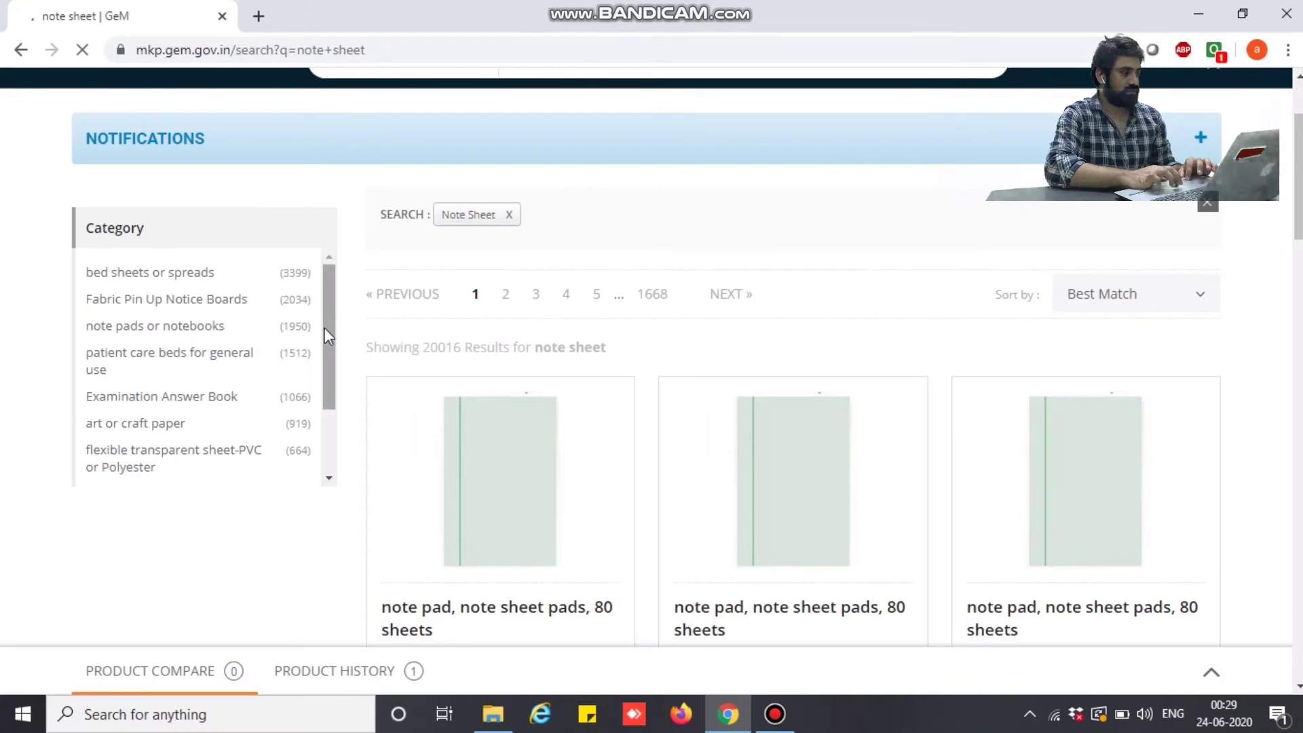
pyautogui.moveTo(324, 331); pyautogui.dragTo(318, 253)
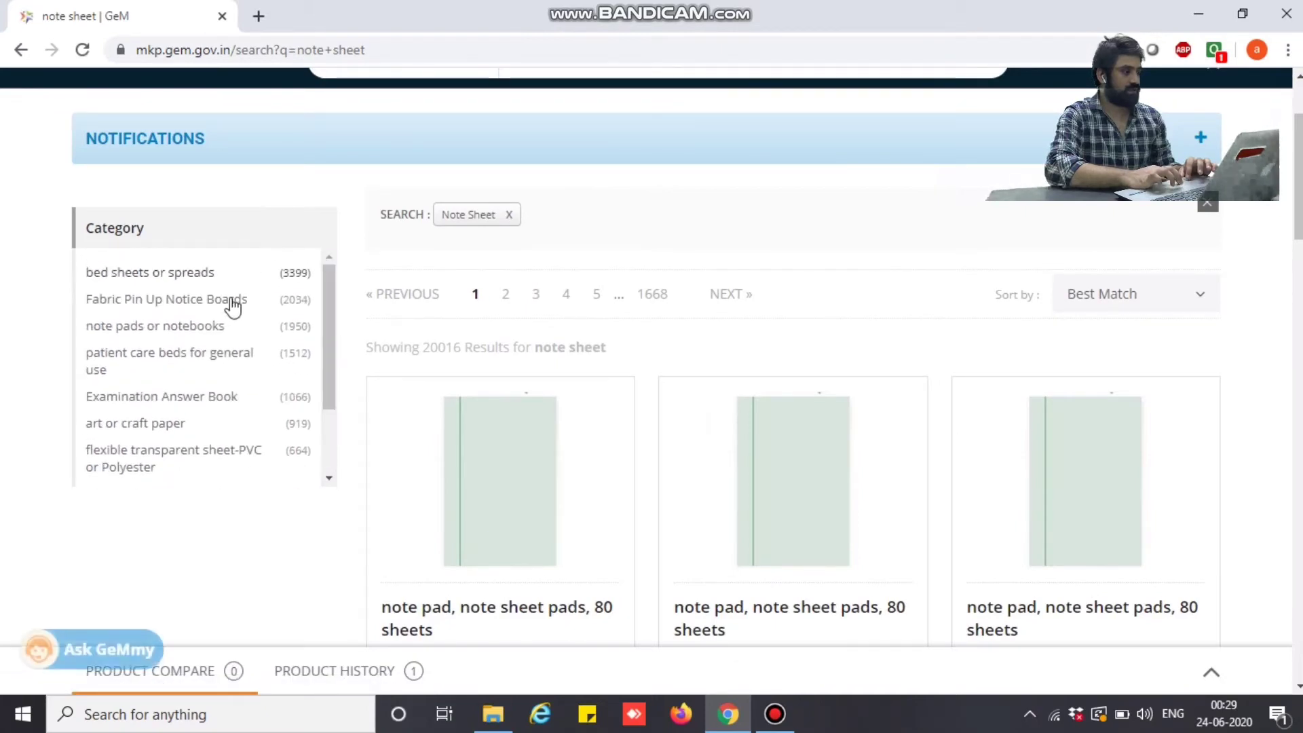
pyautogui.click(184, 334)
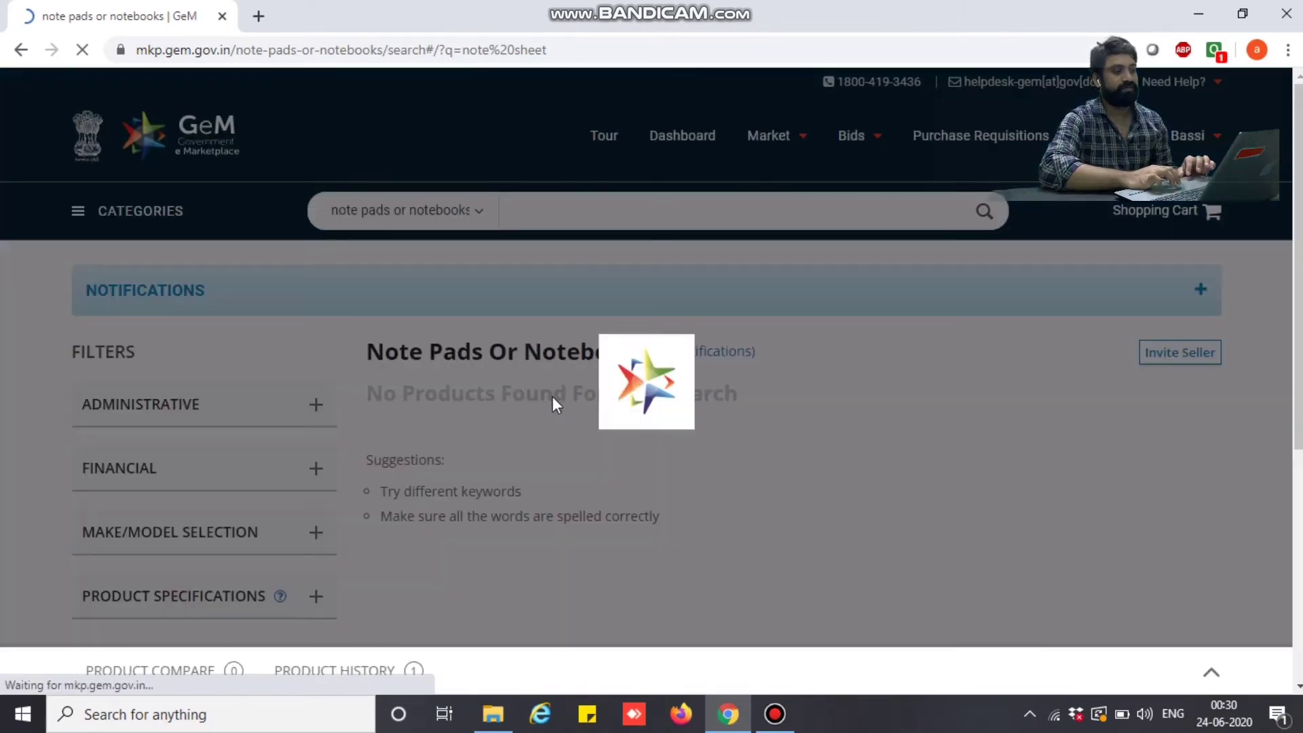
# Set the search scope to All Categories and remove the Note Sheet search term from the note pads or notebooks results
pyautogui.scroll(-4, 552, 397)
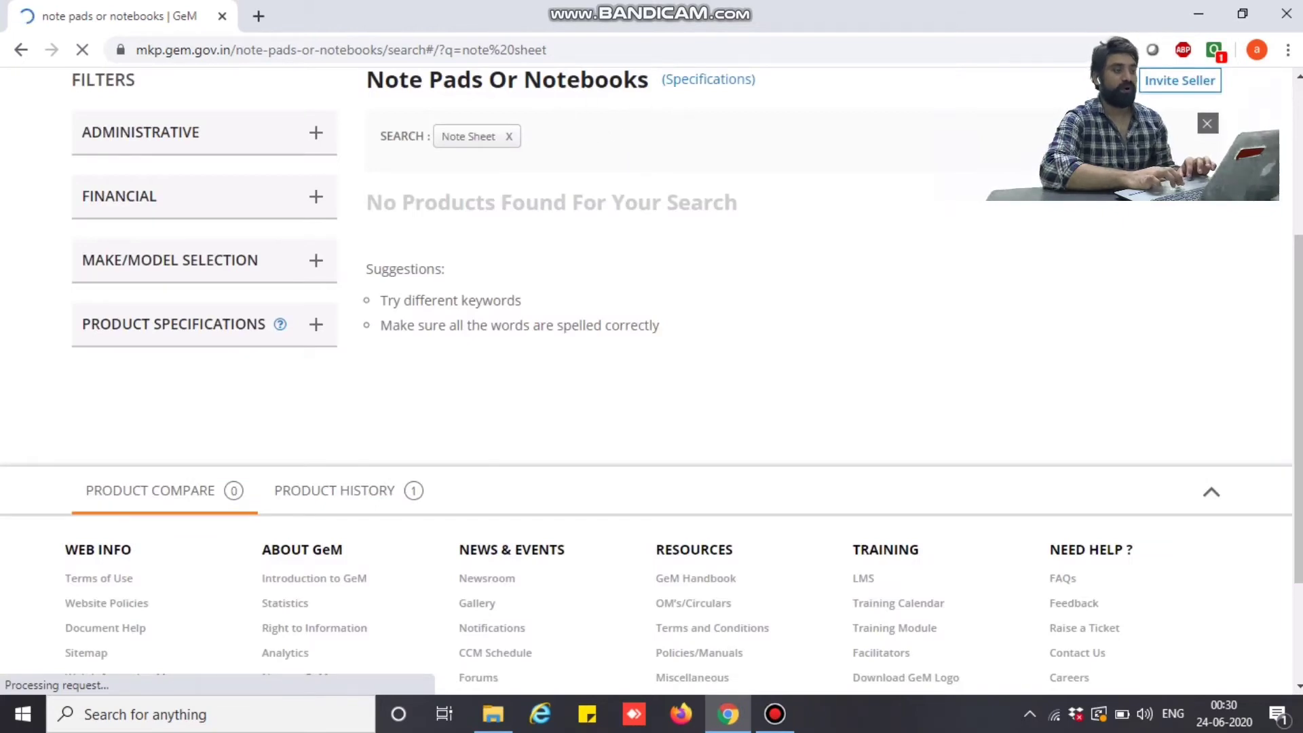
pyautogui.scroll(4, 546, 305)
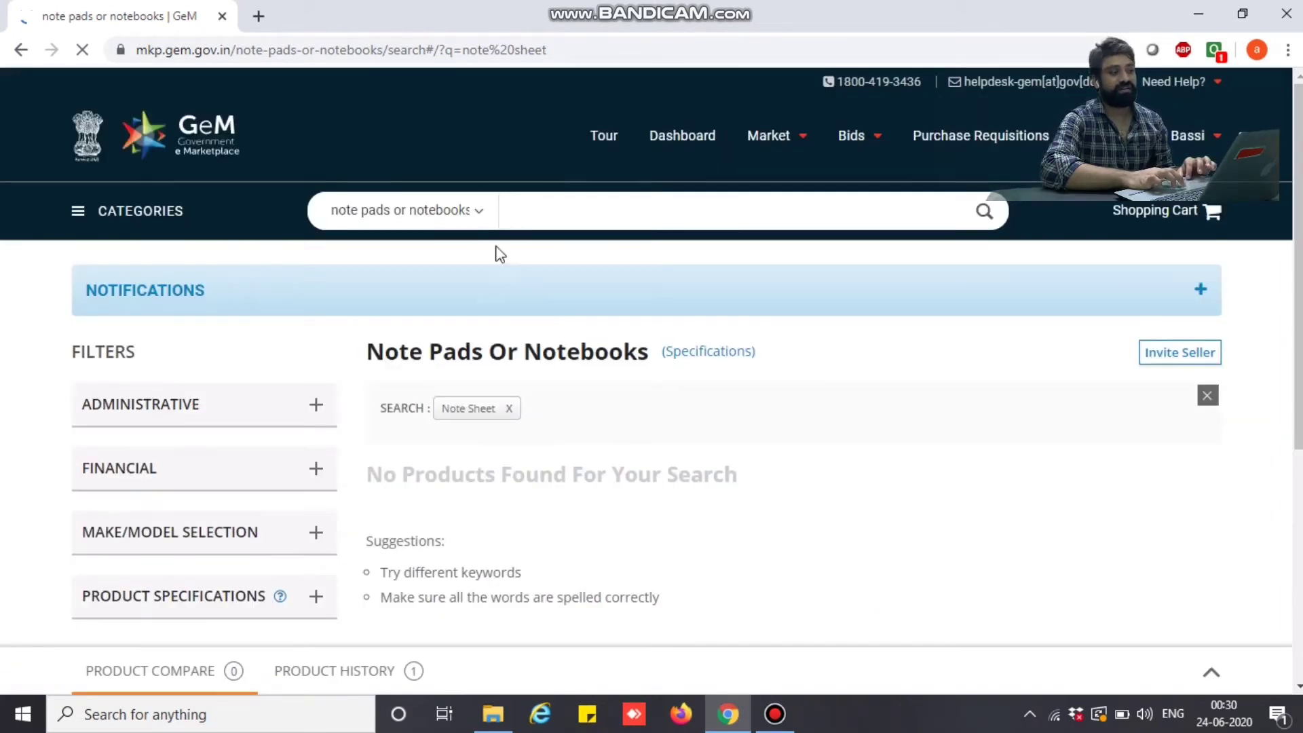
pyautogui.click(475, 216)
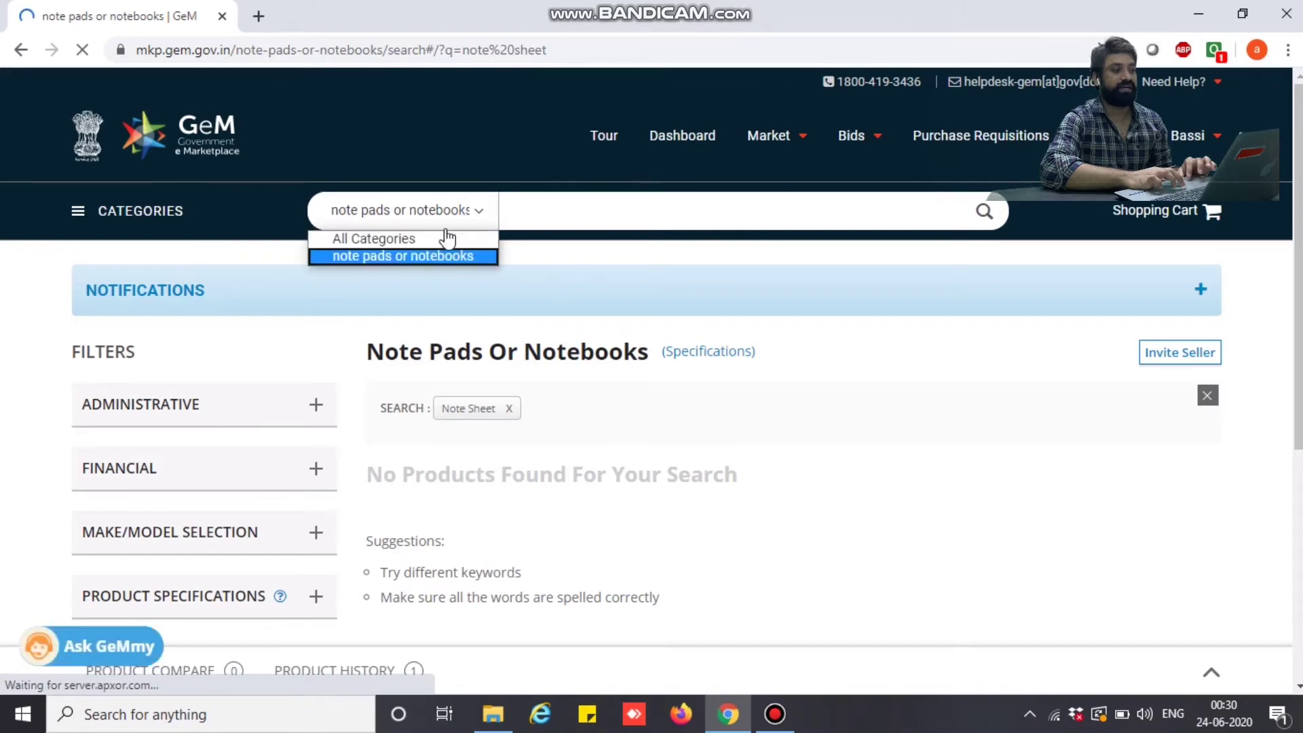
pyautogui.click(446, 239)
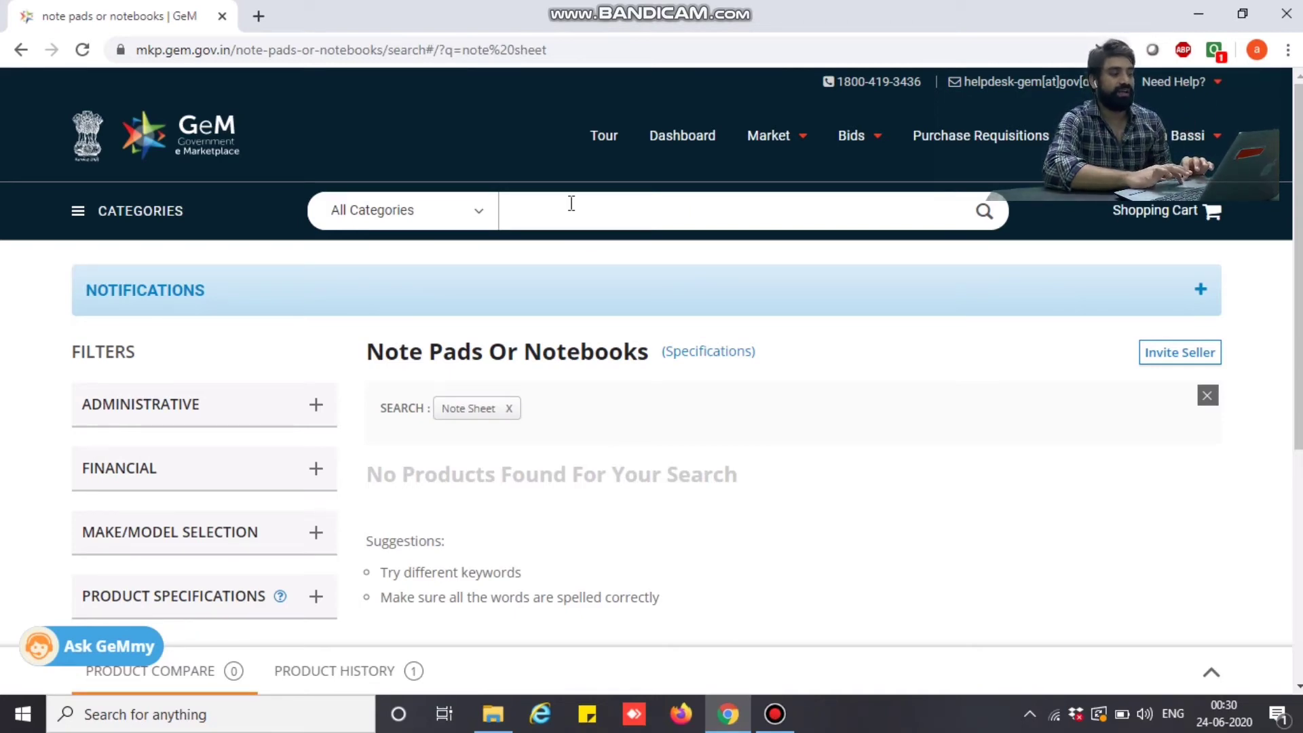
pyautogui.click(509, 409)
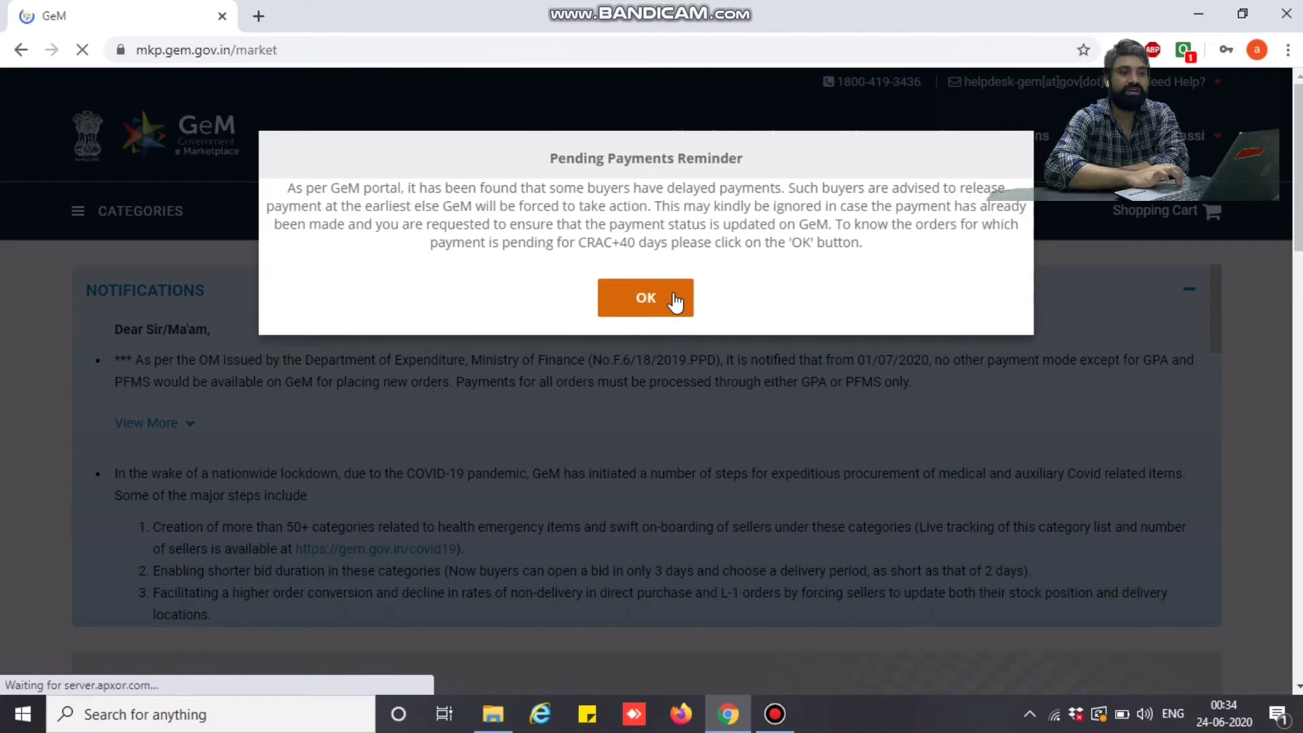
# Acknowledge the pending payments reminder and add PENCIL SOFT MS PENCIL (Apsara Pencil) to the cart as a direct purchase
pyautogui.click(675, 300)
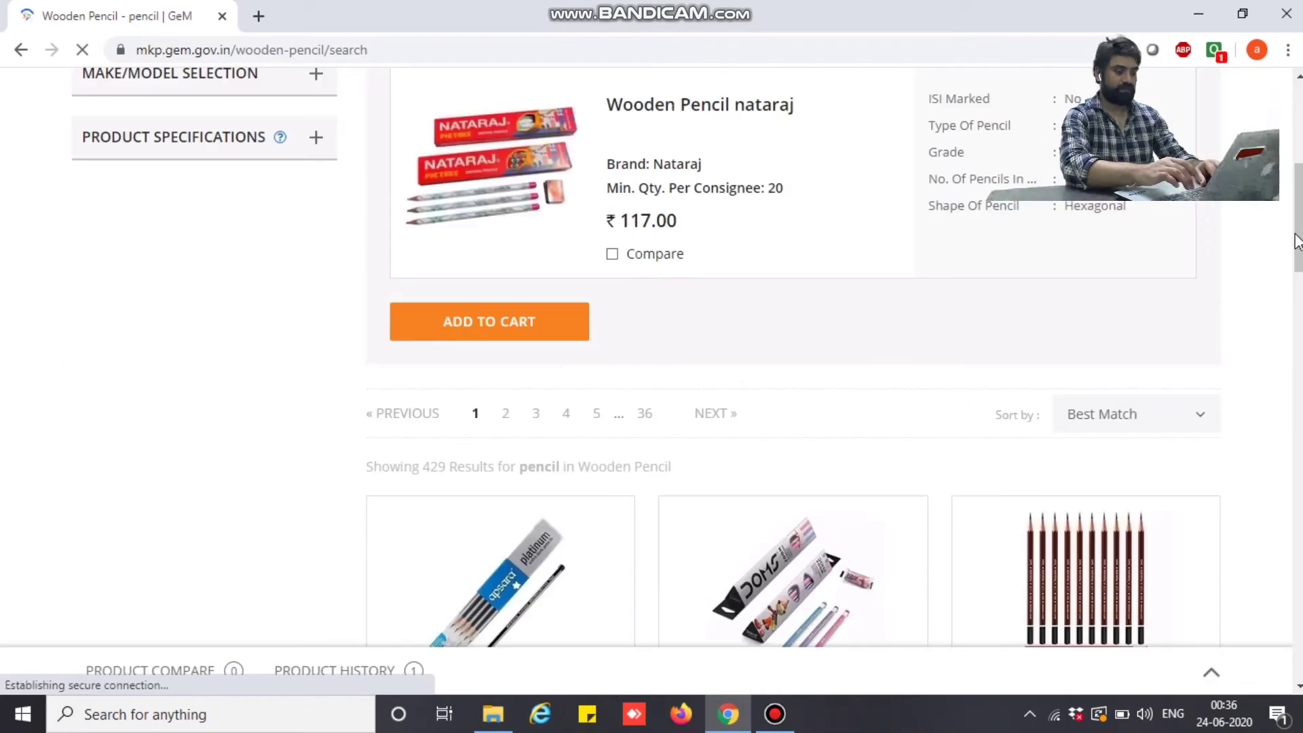
pyautogui.moveTo(1295, 241); pyautogui.dragTo(1221, 329)
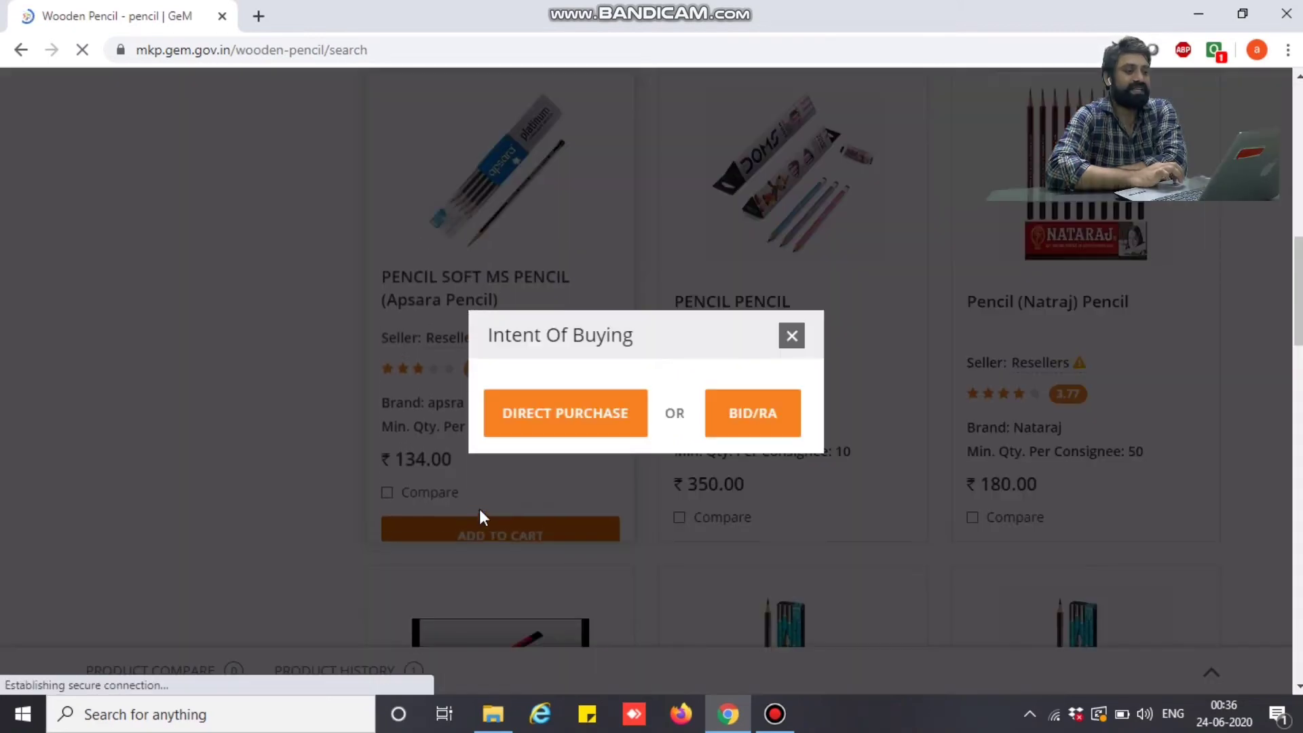
pyautogui.click(562, 415)
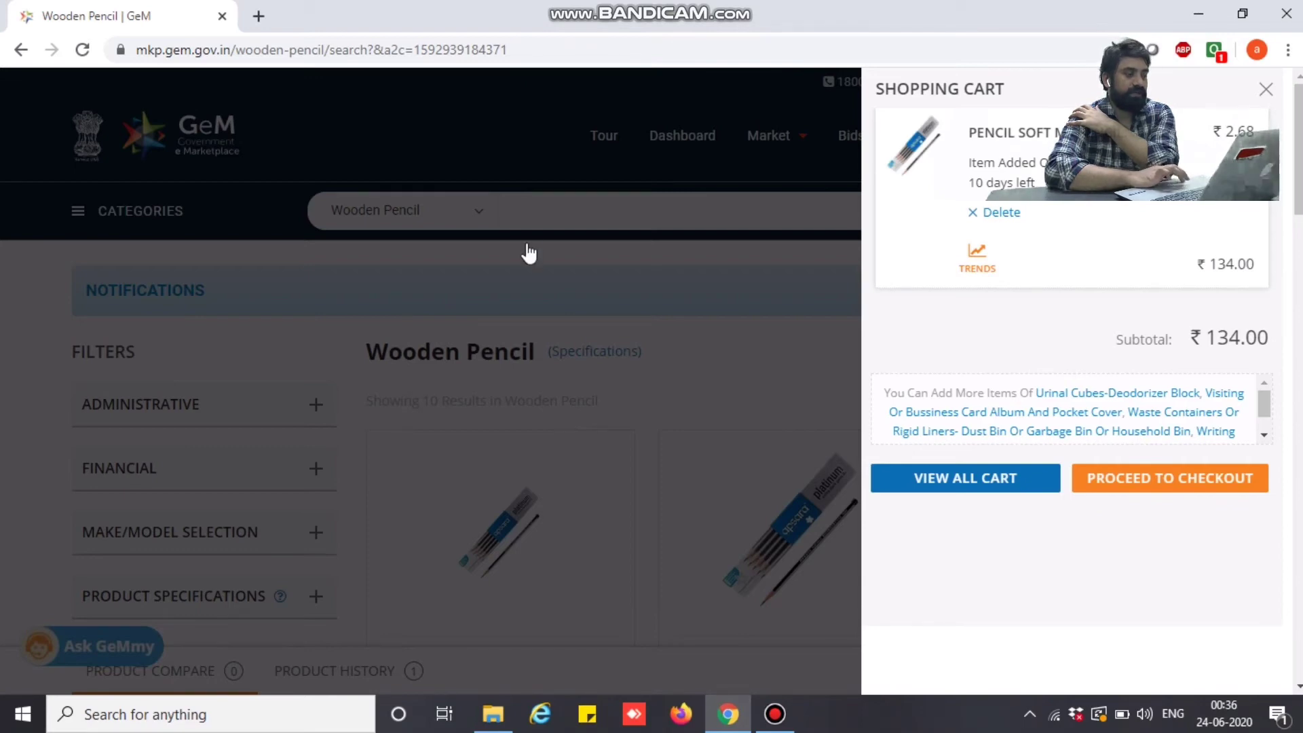
# Close the shopping cart, set the search scope to All Categories and search for "note sheet"
pyautogui.click(486, 220)
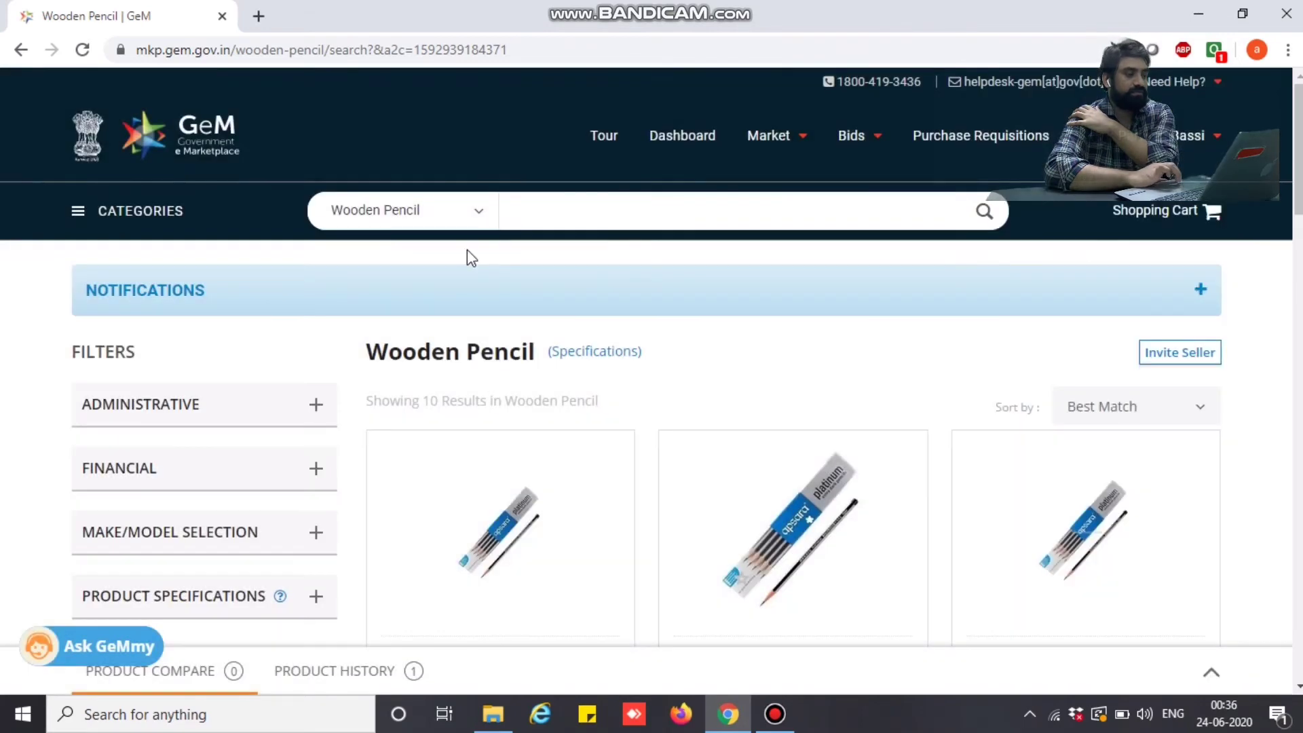
pyautogui.click(466, 224)
pyautogui.click(467, 255)
pyautogui.click(467, 228)
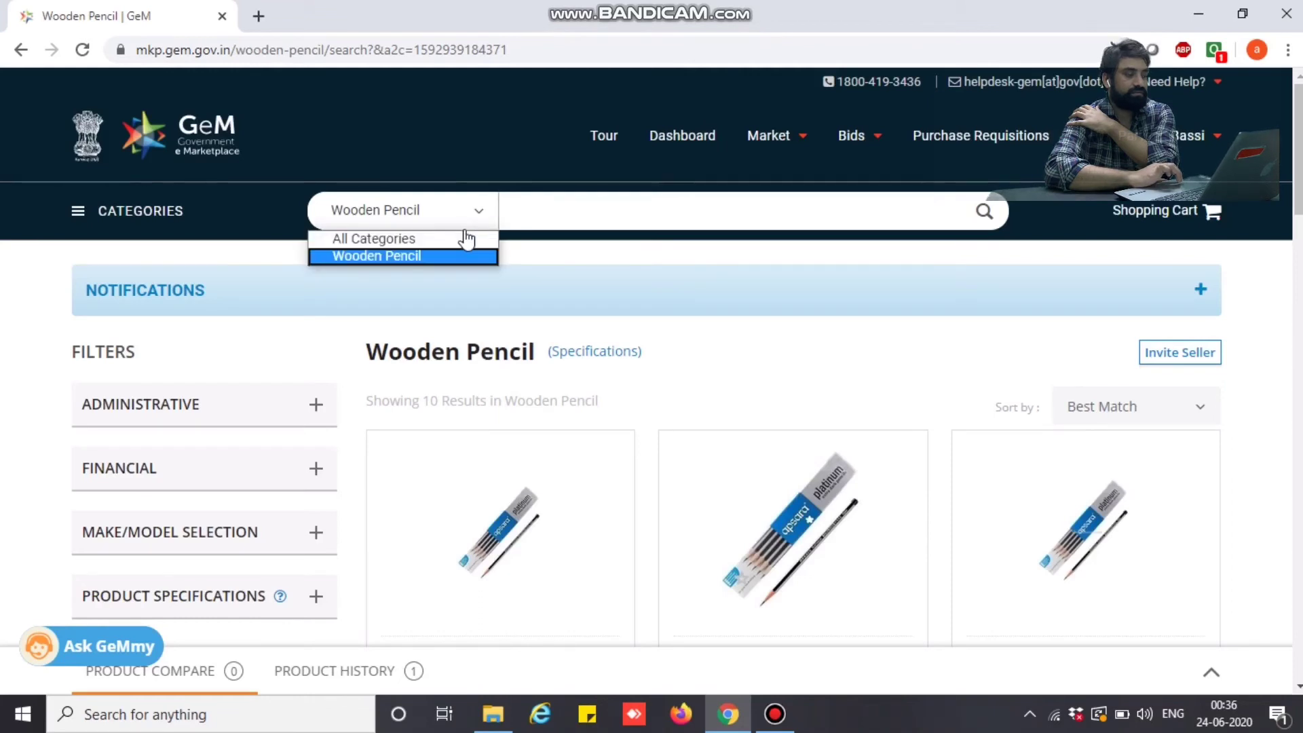
pyautogui.click(465, 238)
pyautogui.click(569, 205)
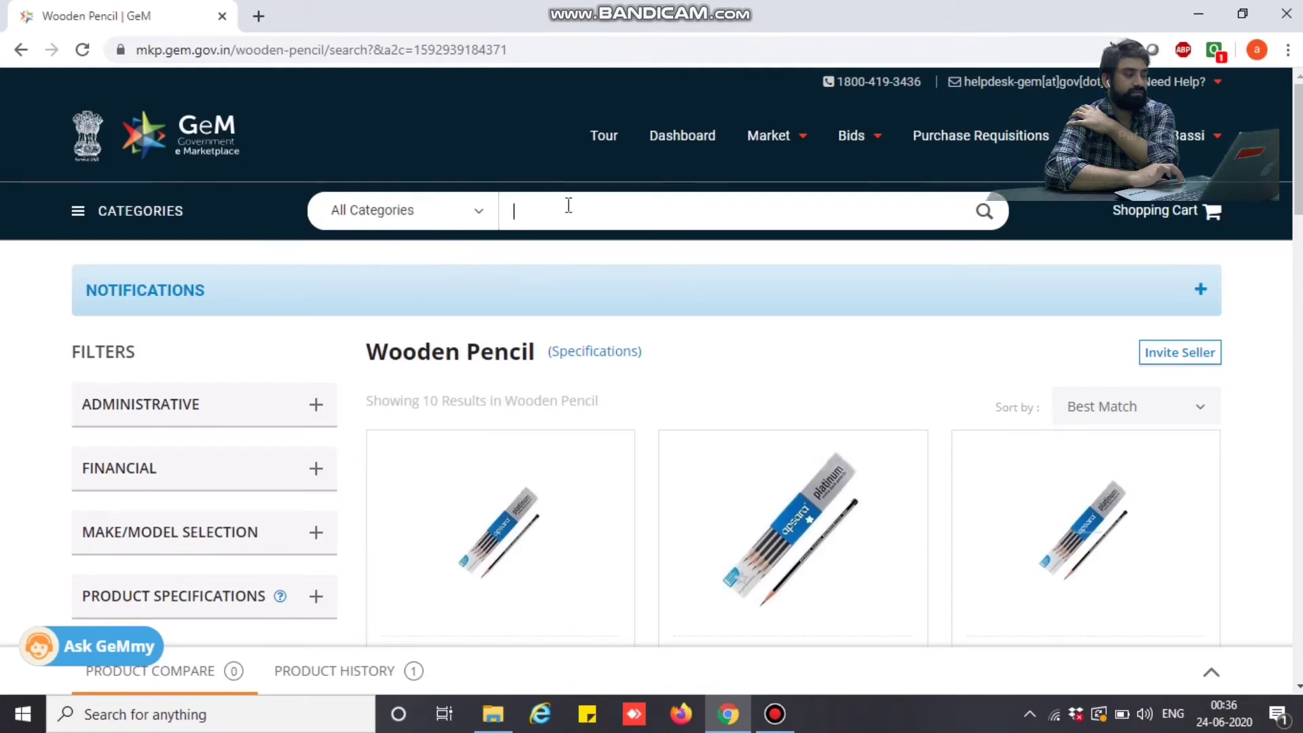
pyautogui.write('note sheet')
pyautogui.press('Return')
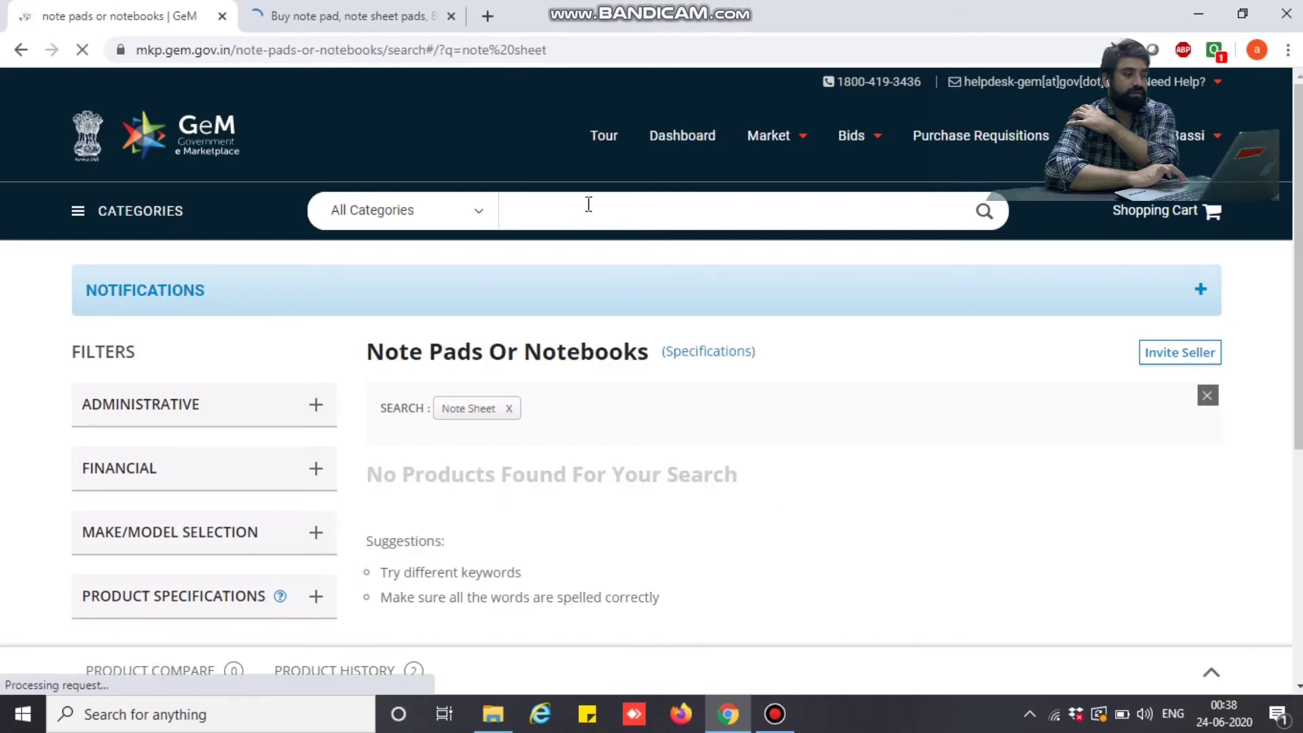
# Search all categories for "a4 size rim", close the note pad product page and narrow the results to Plain Copier Paper
pyautogui.write('a')
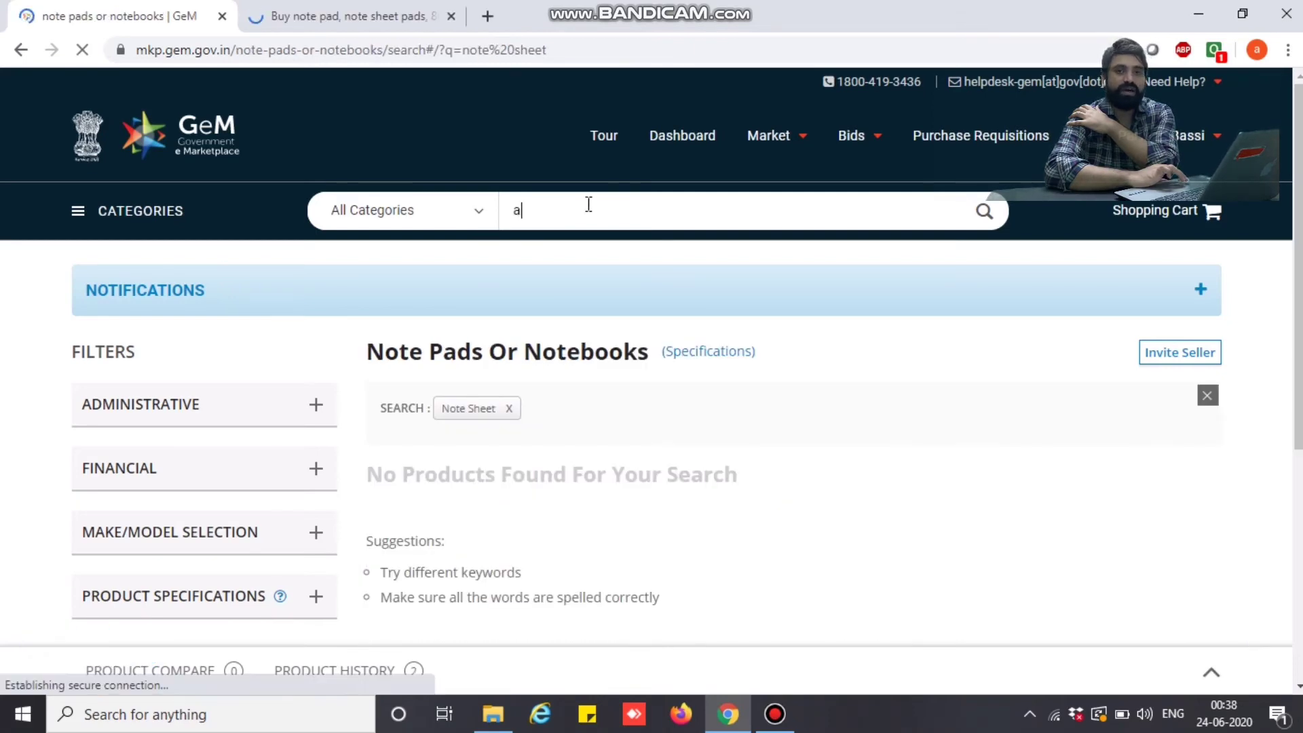
pyautogui.write('4 size rim')
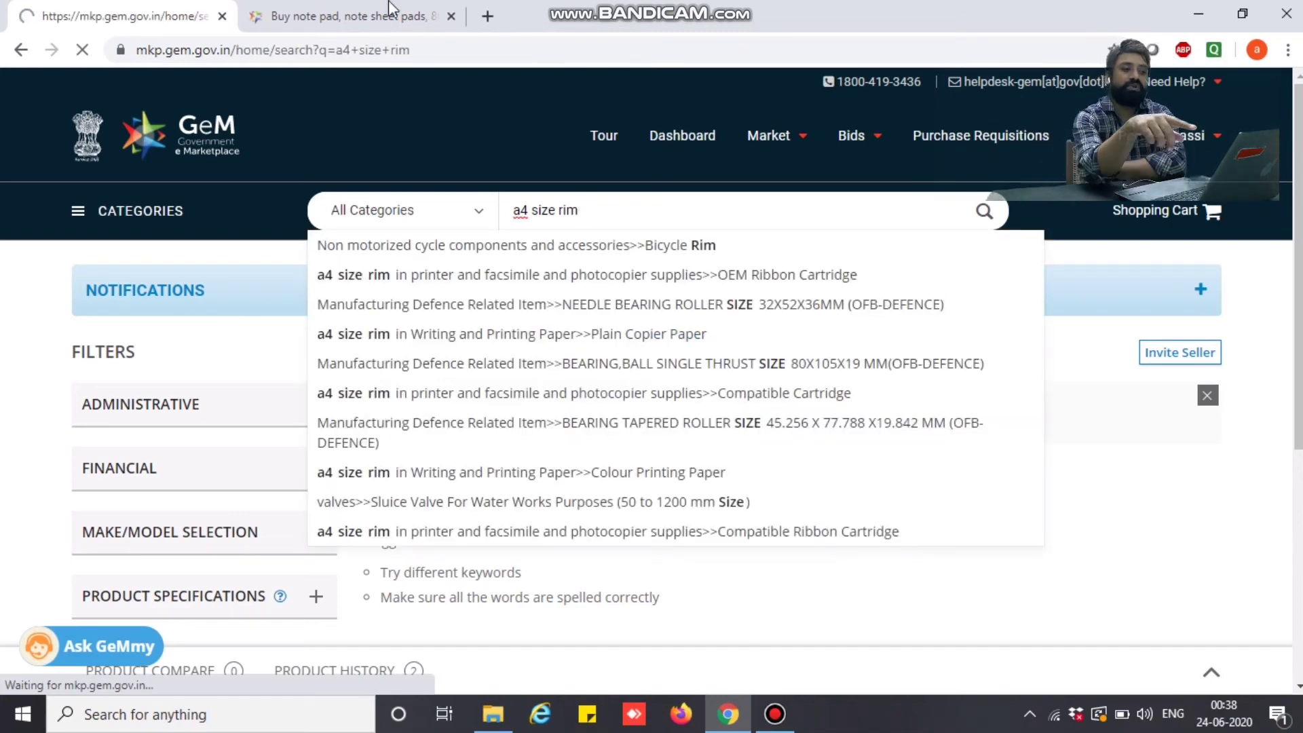
pyautogui.click(451, 15)
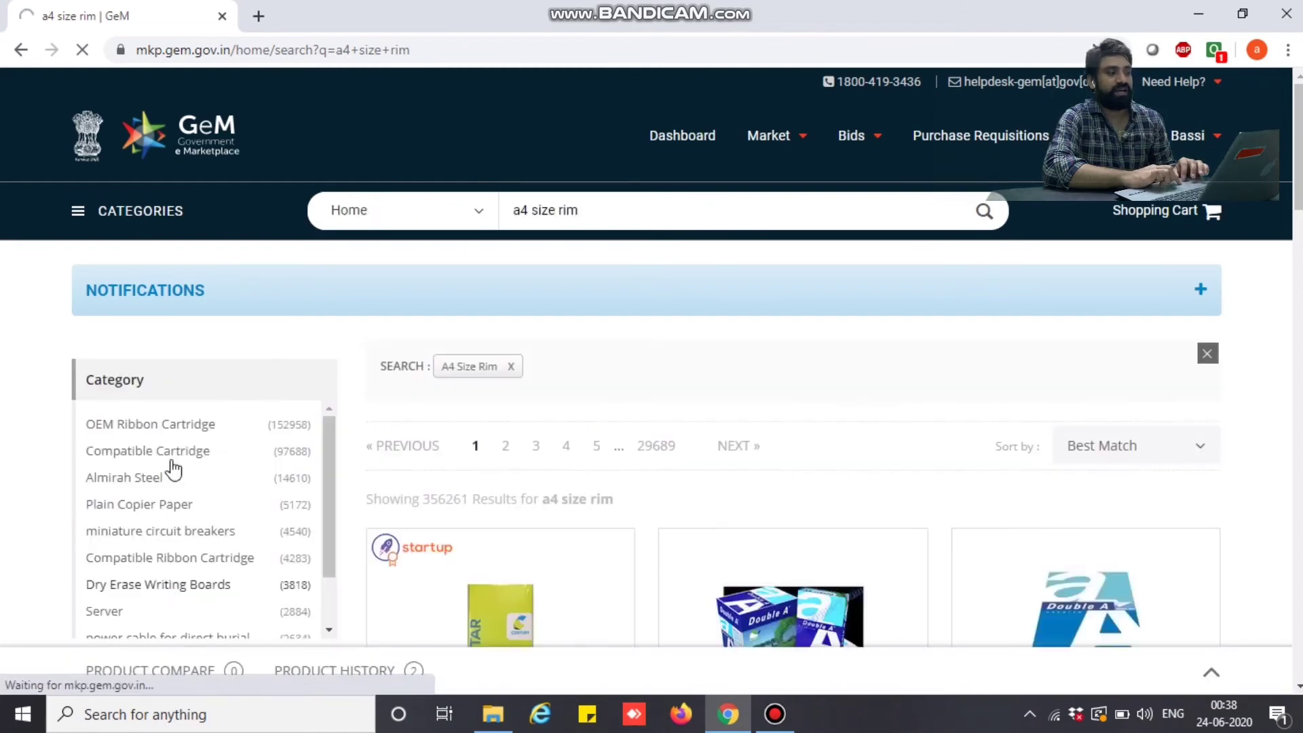
pyautogui.click(177, 510)
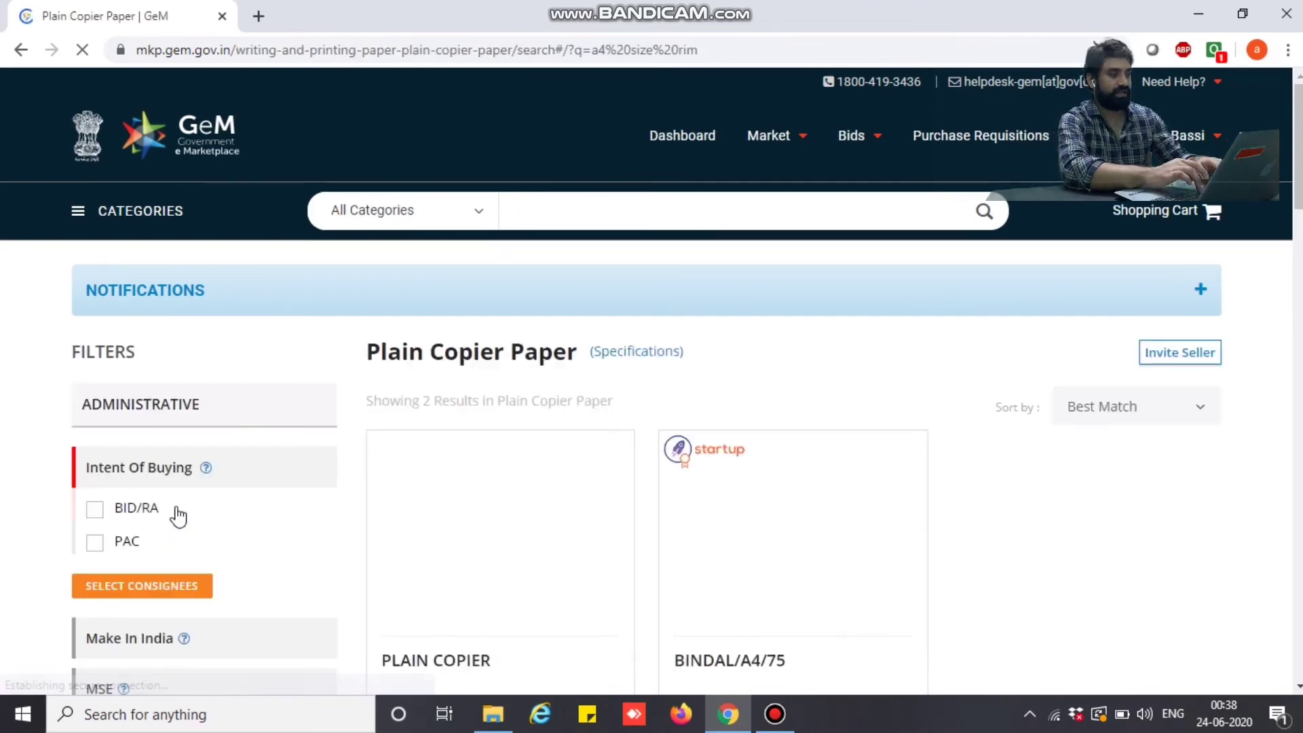
# Look through the Plain Copier Paper results for the A4 rim, checking brand, price and minimum quantity per consignee
pyautogui.scroll(-6, 651, 407)
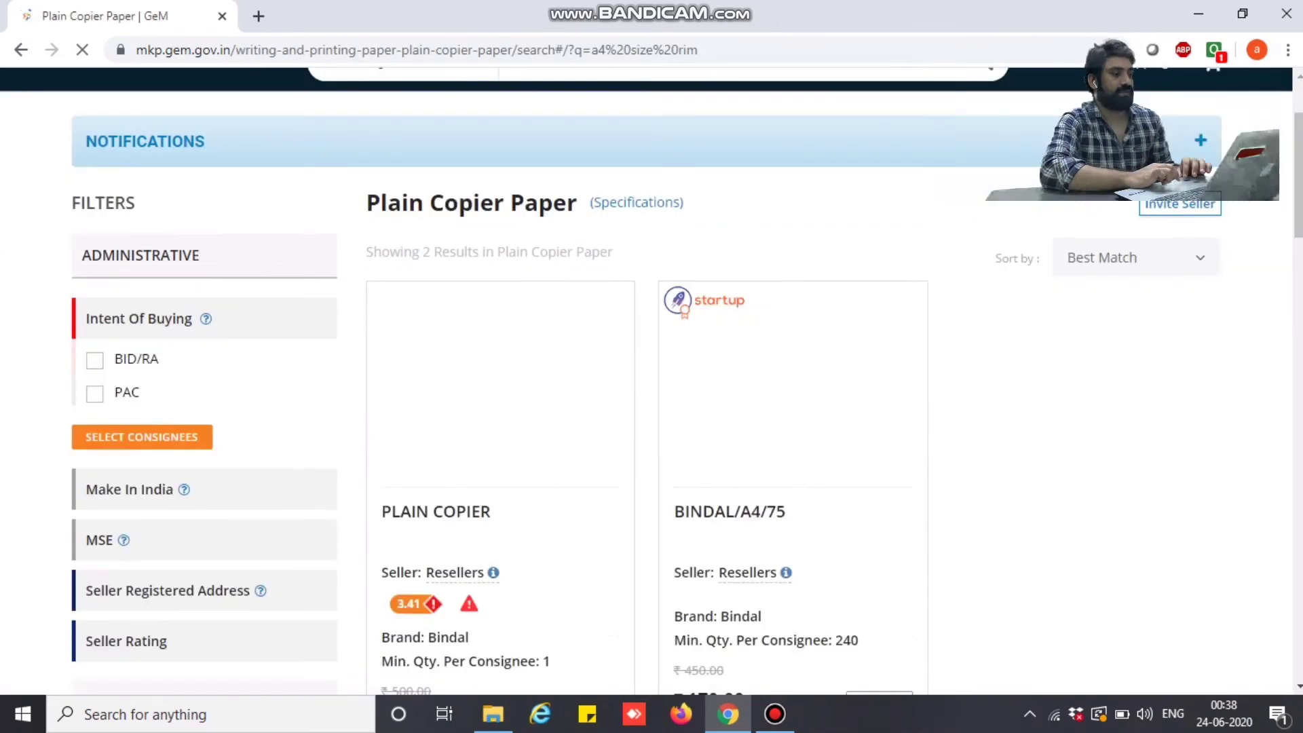
pyautogui.scroll(4, 651, 407)
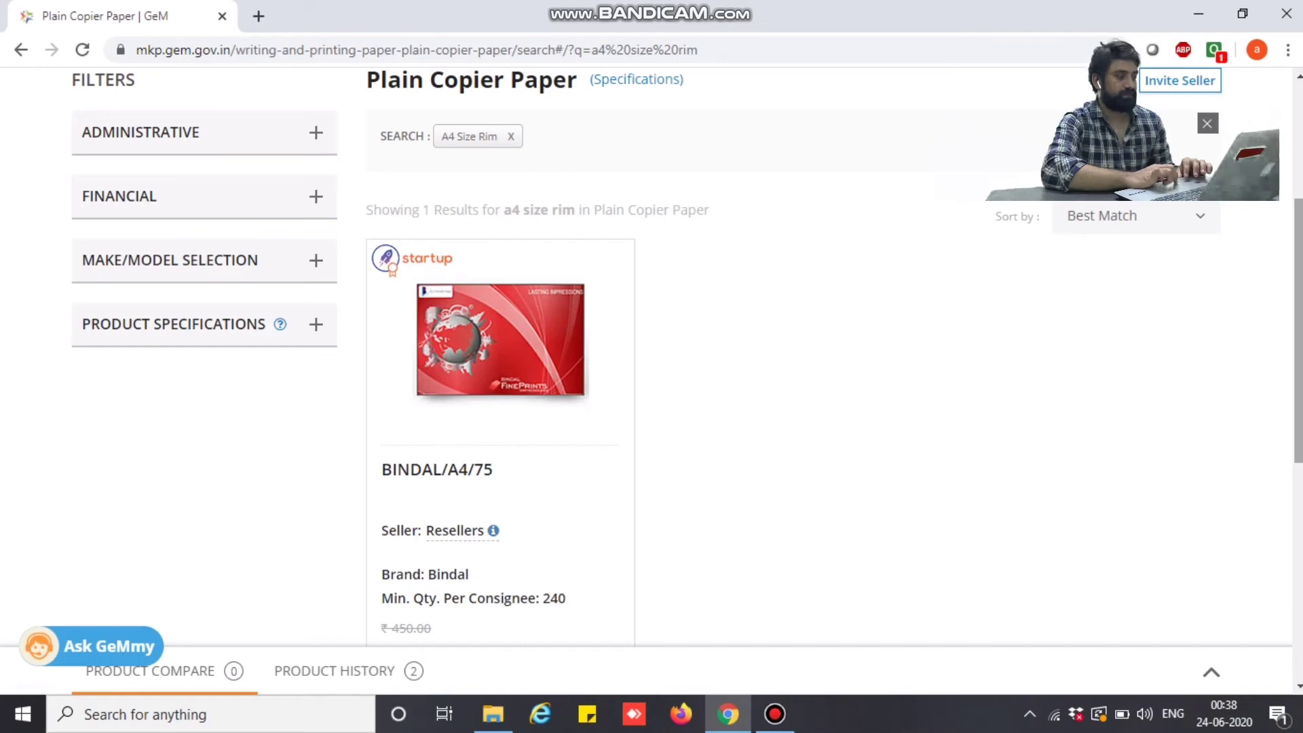
pyautogui.scroll(-3, 679, 356)
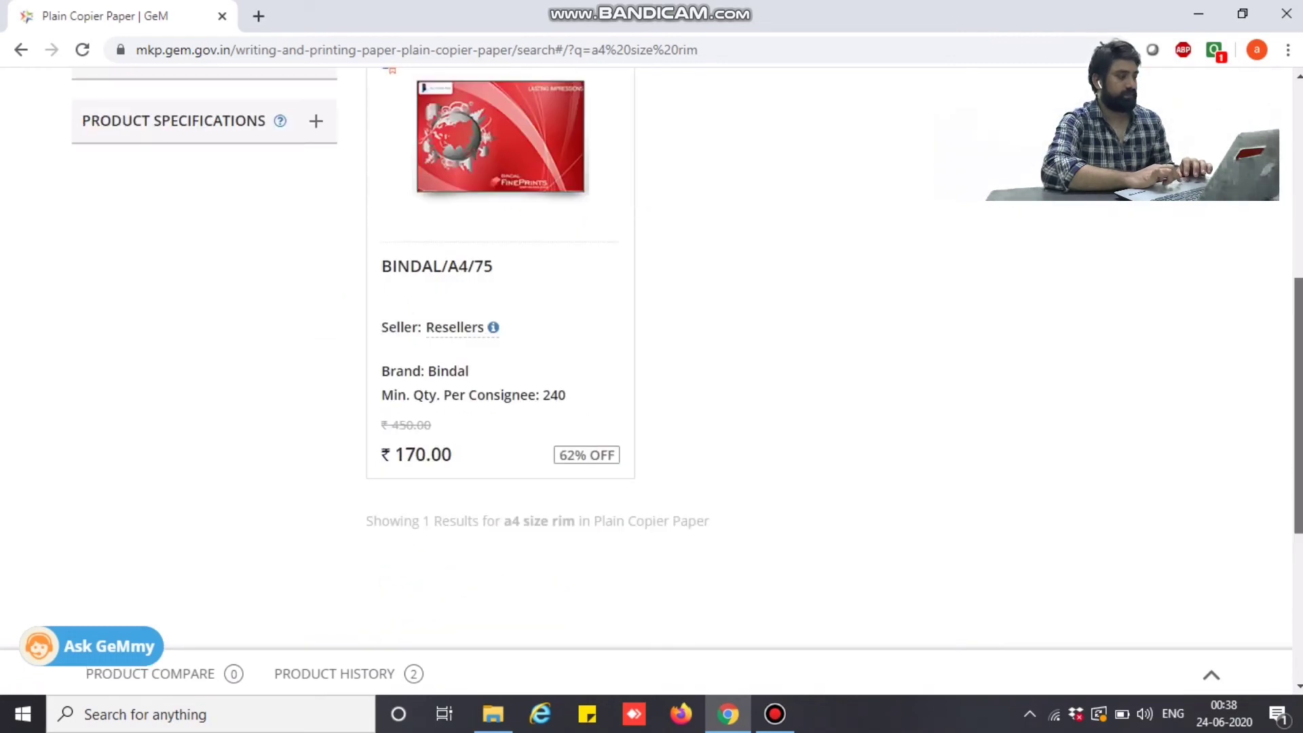
pyautogui.scroll(5, 651, 356)
pyautogui.scroll(2, 652, 357)
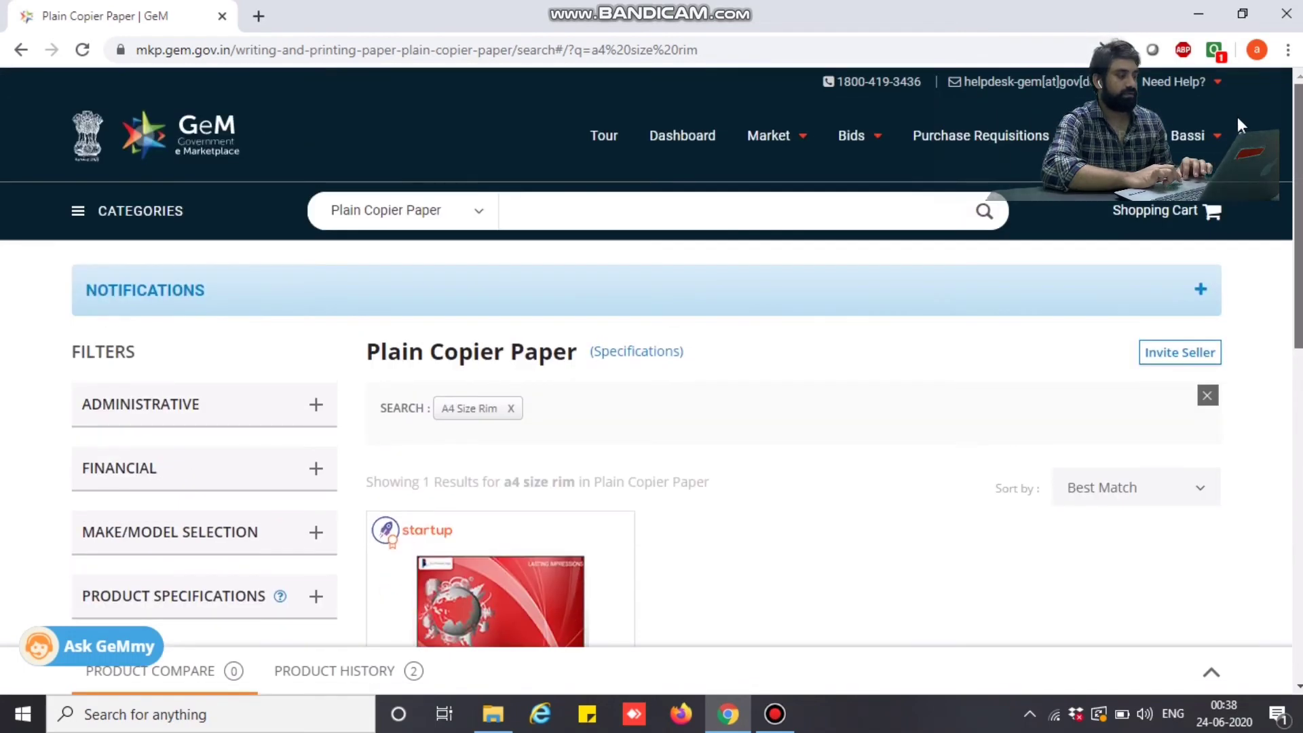